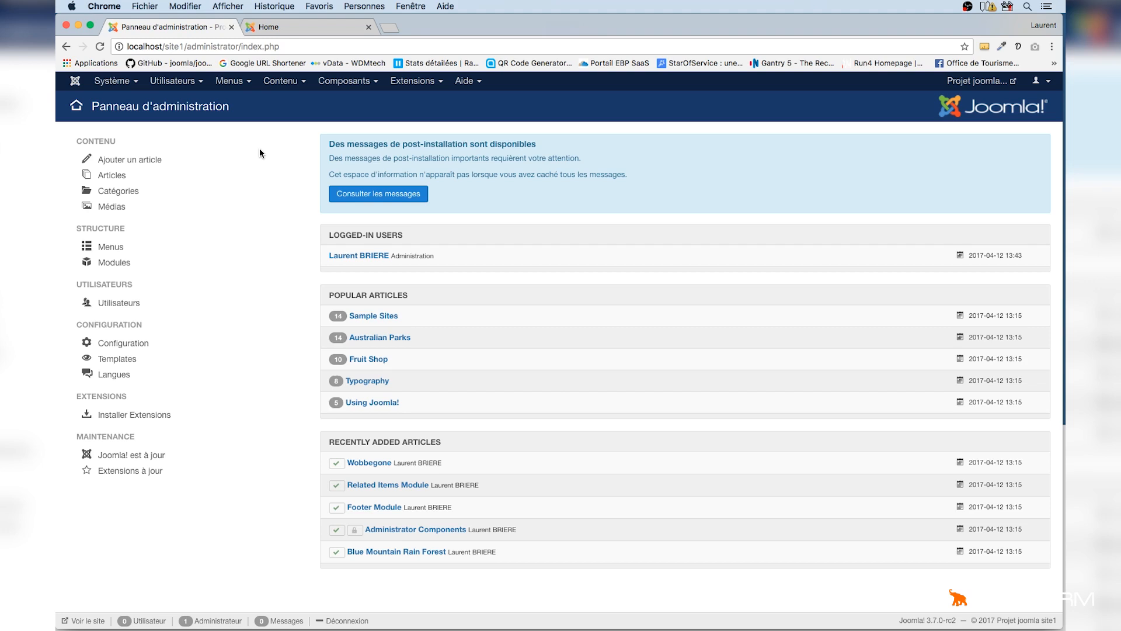
Open the Articles manager from the Content menu
{"action": "left_click", "coordinate": [279, 85]}
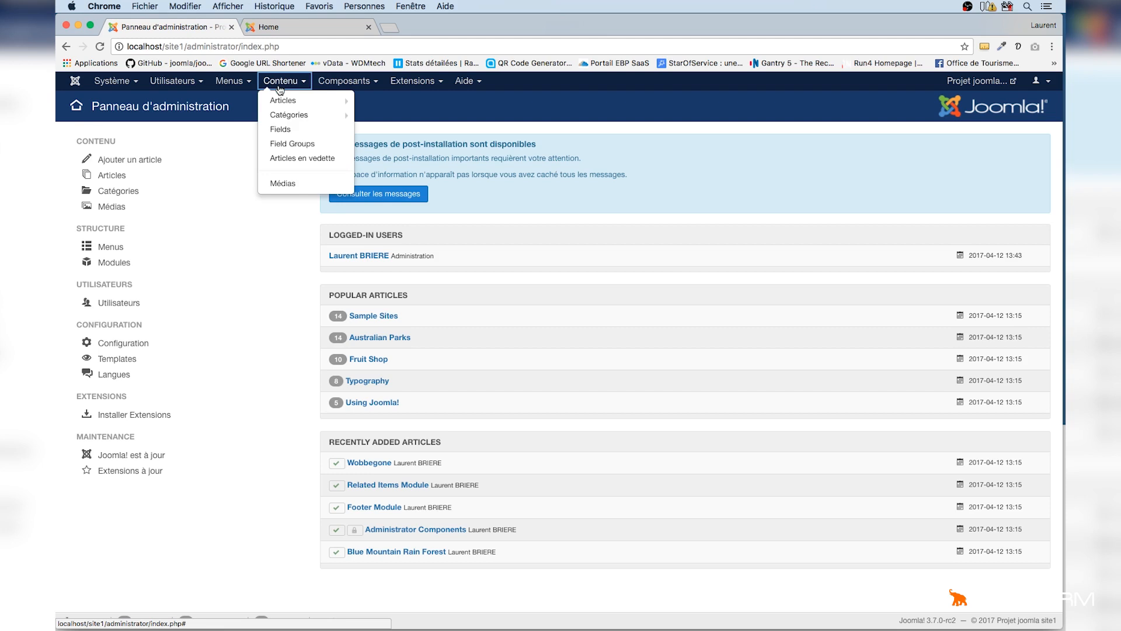
{"action": "mouse_move", "coordinate": [281, 103]}
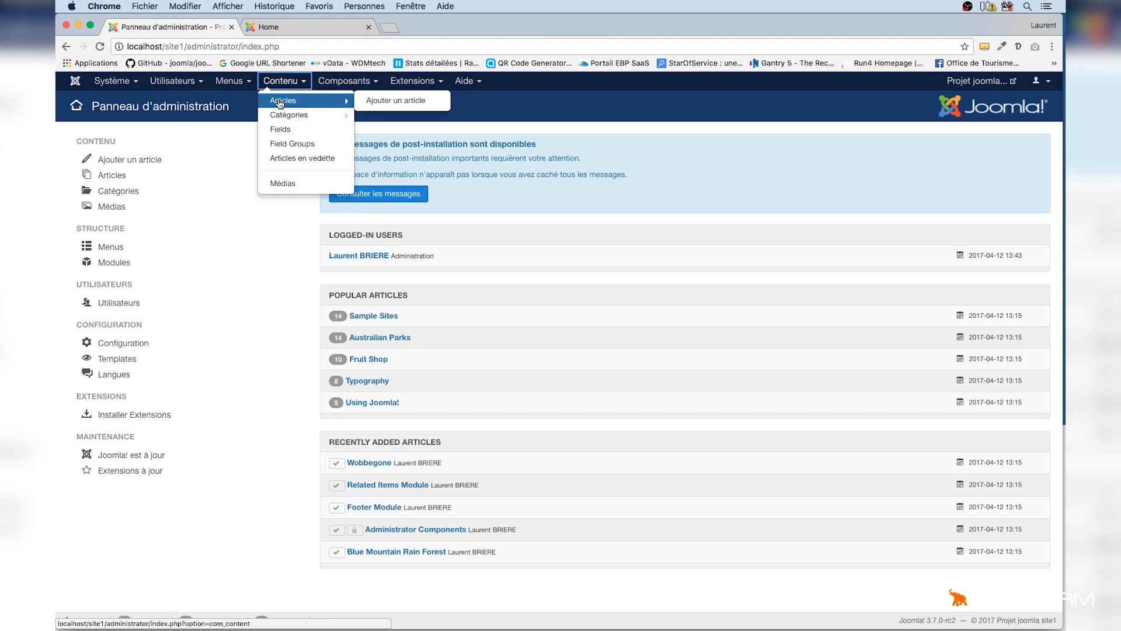
{"action": "left_click", "coordinate": [281, 103]}
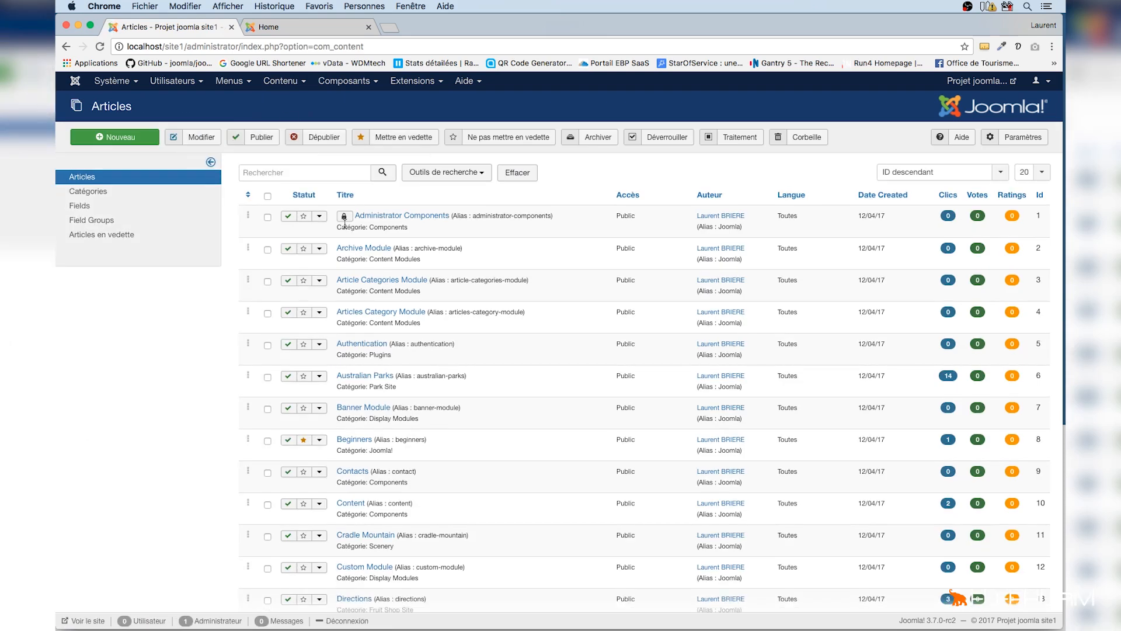
Browse to the second page of the article list and scroll through it
{"action": "scroll", "coordinate": [475, 286], "scroll_direction": "down", "scroll_amount": 5}
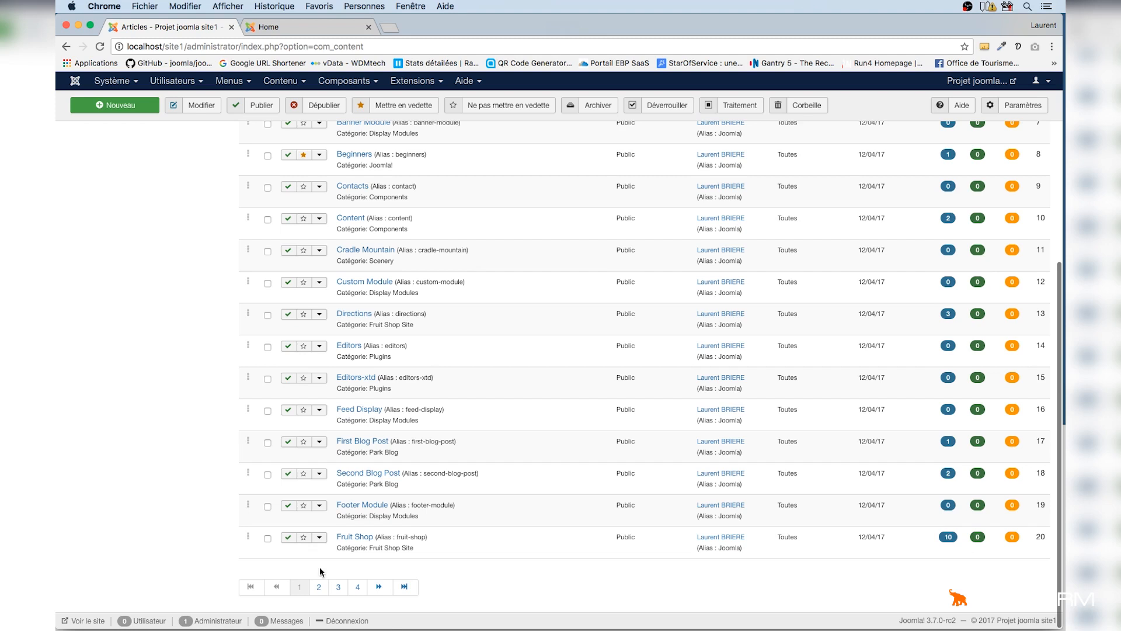
{"action": "left_click", "coordinate": [319, 586]}
{"action": "scroll", "coordinate": [404, 559], "scroll_direction": "down", "scroll_amount": 5}
{"action": "scroll", "coordinate": [391, 545], "scroll_direction": "up", "scroll_amount": 5}
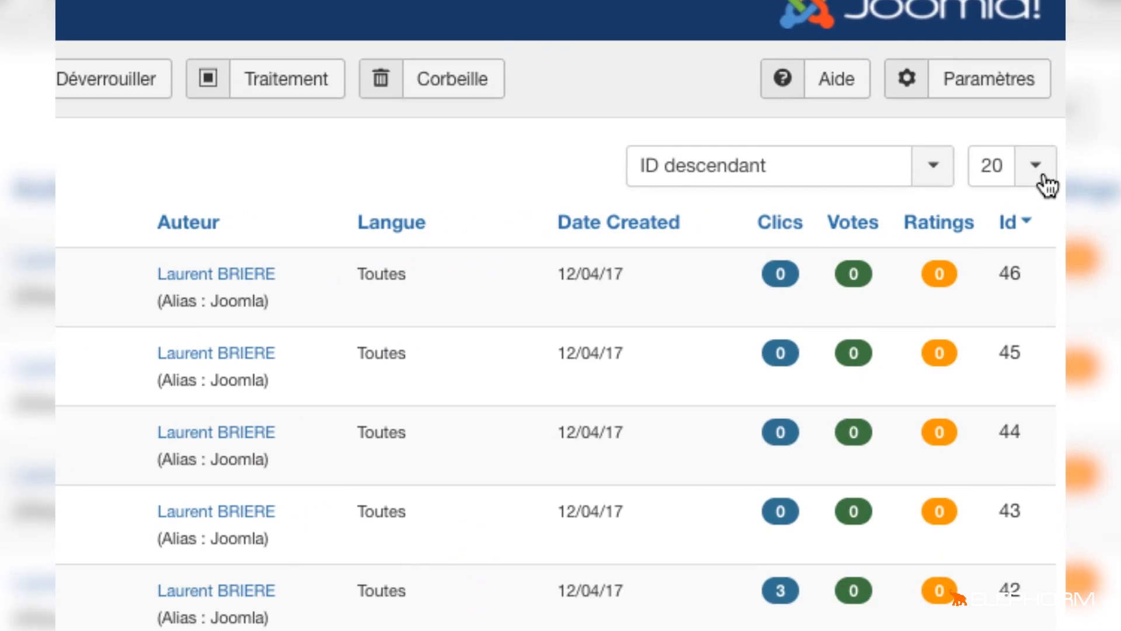
Open the items-per-page list to review its options without changing the value
{"action": "left_click", "coordinate": [1036, 170]}
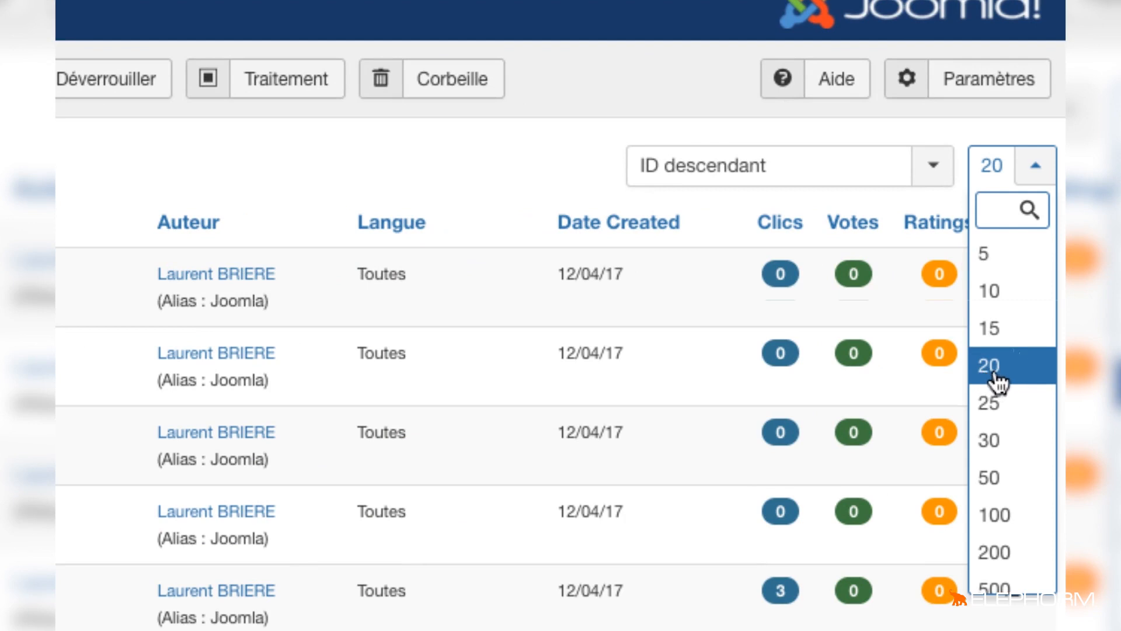
{"action": "scroll", "coordinate": [999, 383], "scroll_direction": "down", "scroll_amount": 2}
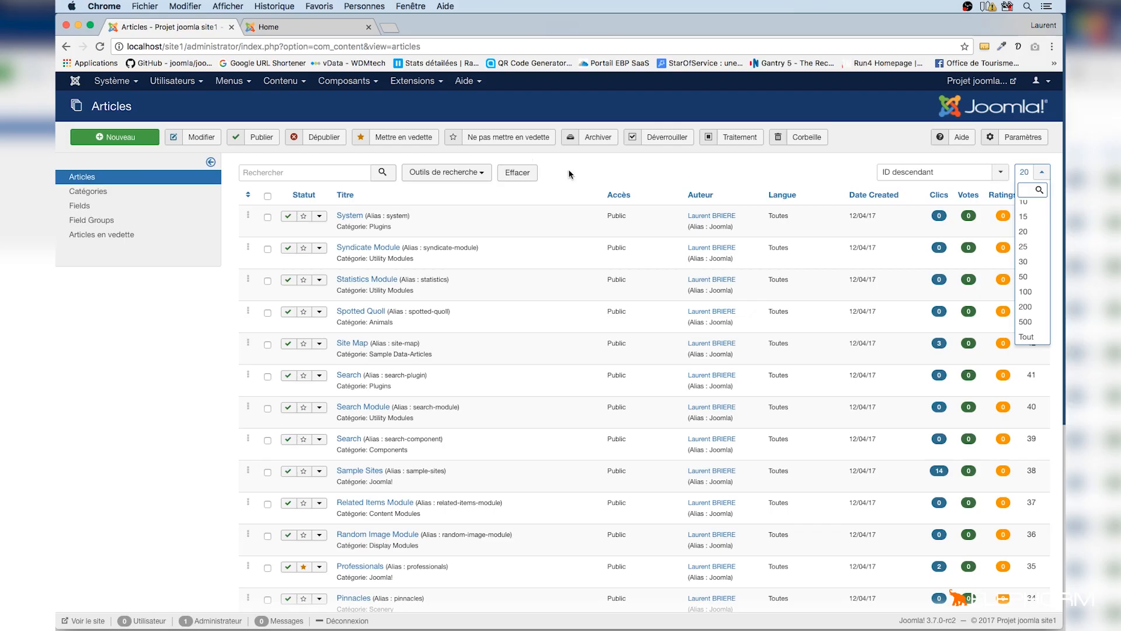
{"action": "left_click", "coordinate": [569, 169]}
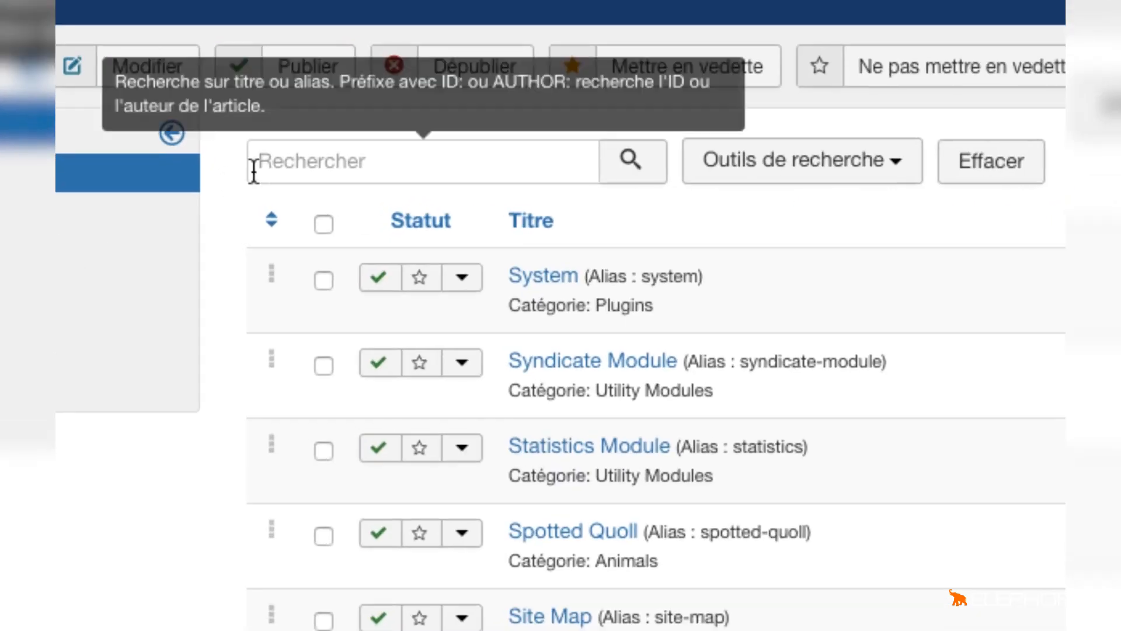
Search the articles for "map", then clear the search
{"action": "left_click", "coordinate": [254, 171]}
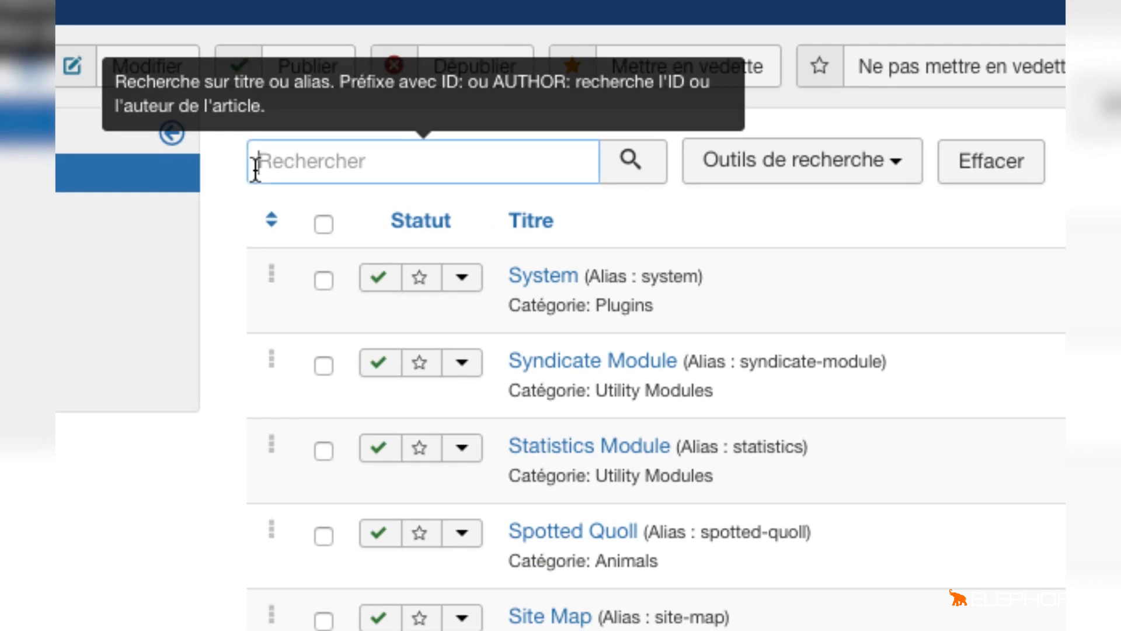
{"action": "type", "text": "map"}
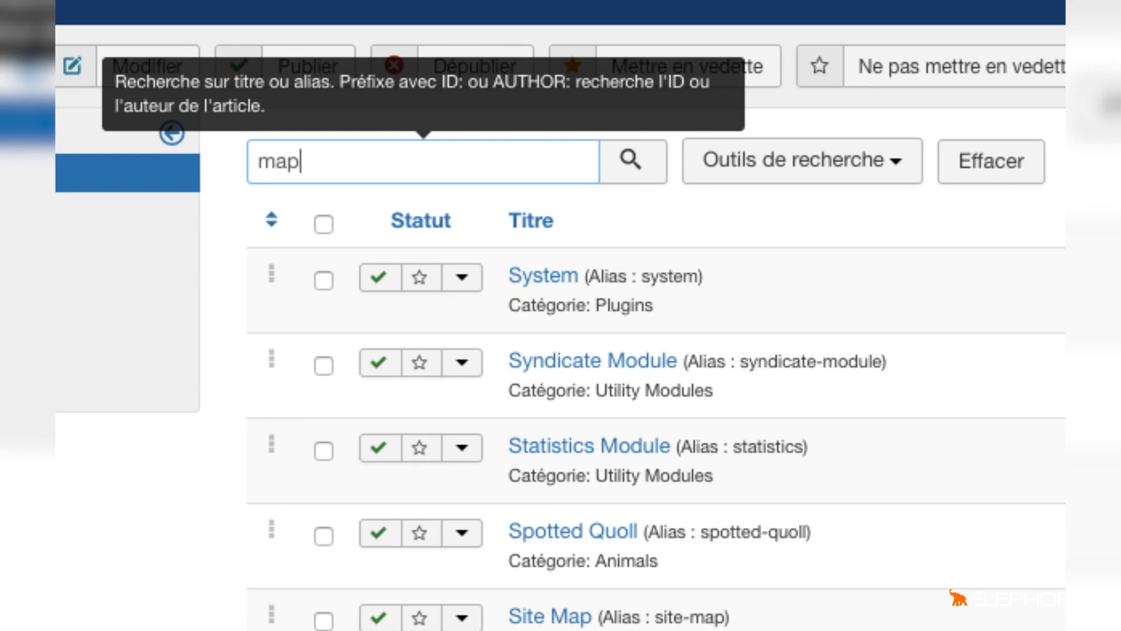
{"action": "key", "text": "Return"}
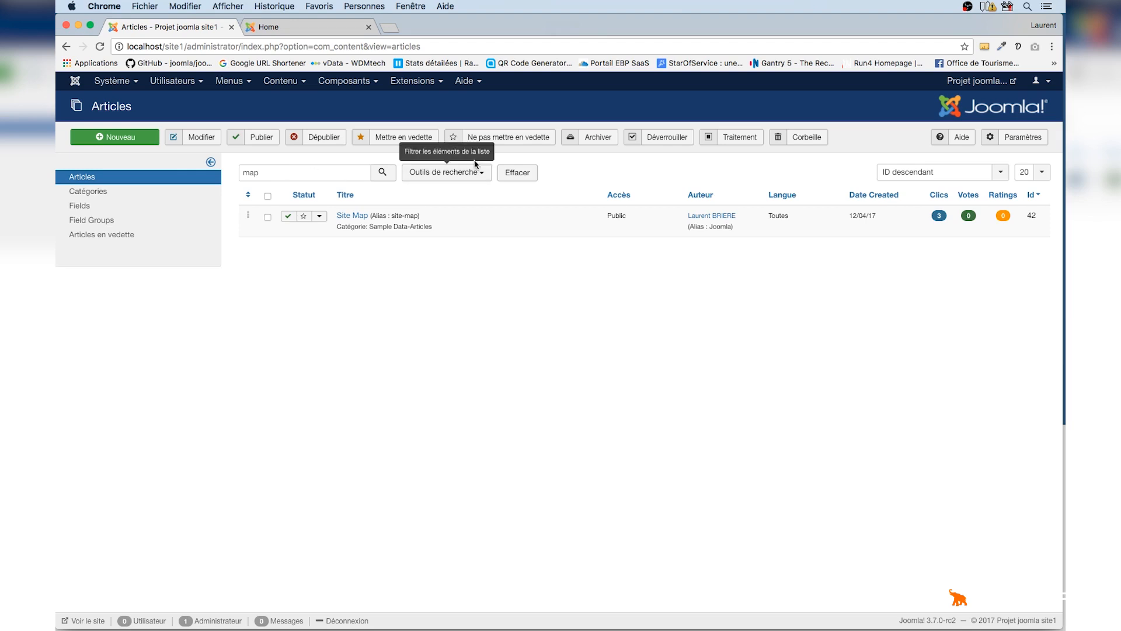
{"action": "left_click", "coordinate": [524, 178]}
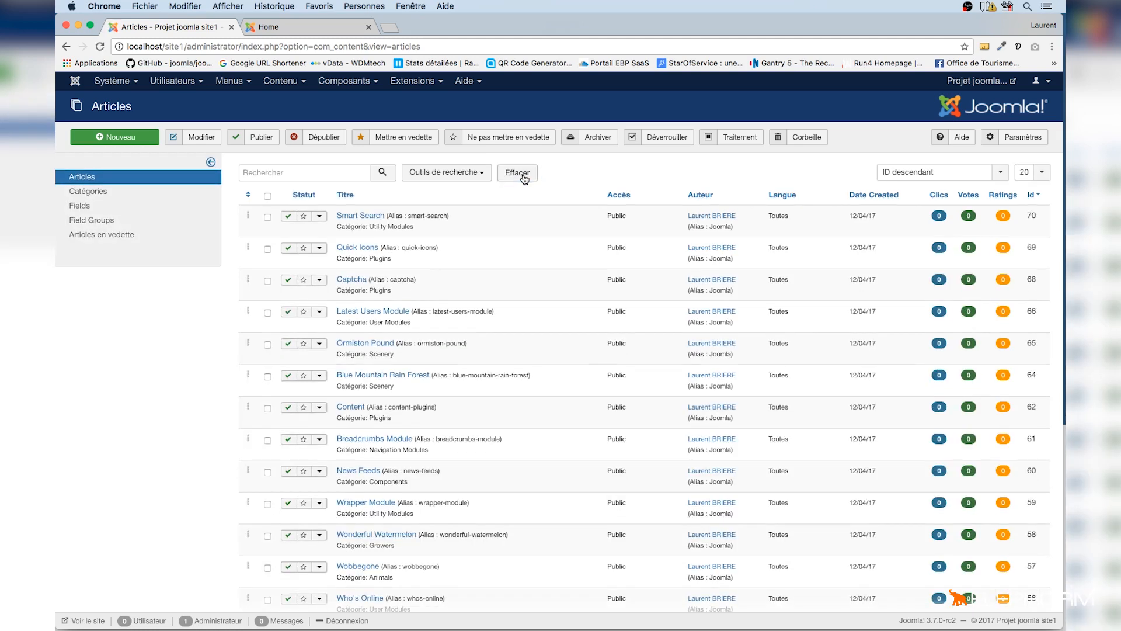
Open the search tools and review the maximum-levels filter options
{"action": "left_click", "coordinate": [442, 176]}
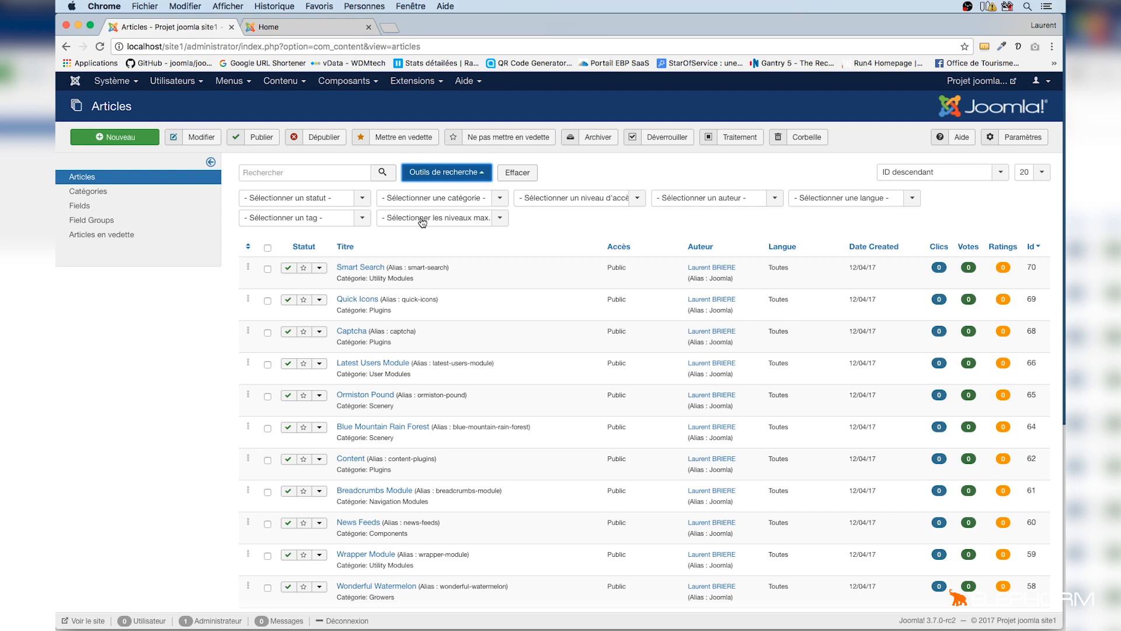
{"action": "left_click", "coordinate": [499, 218]}
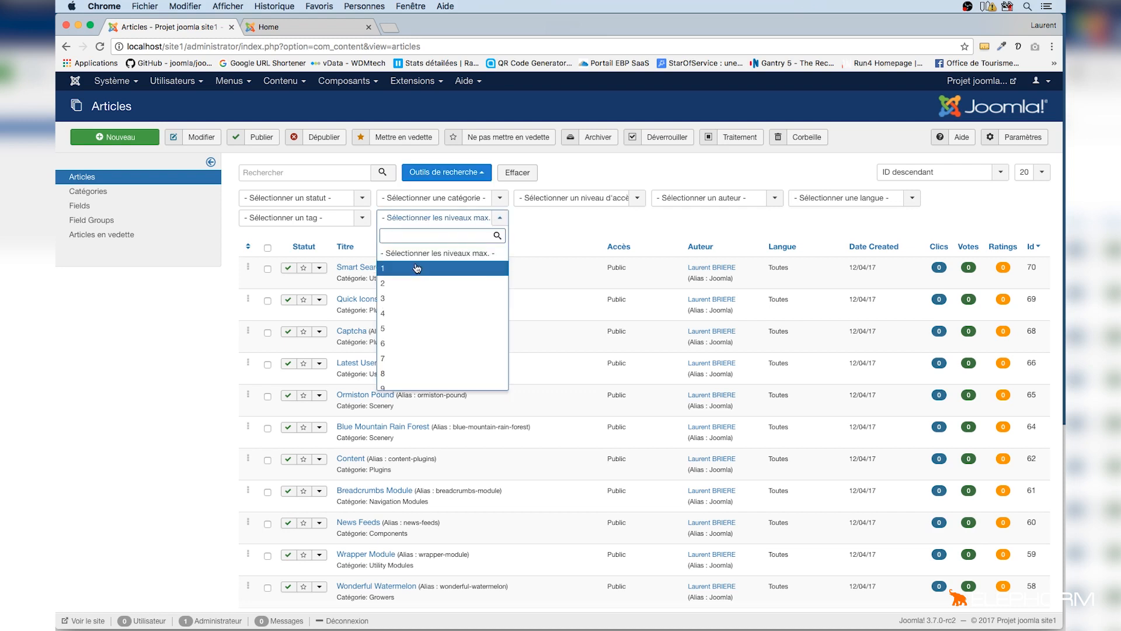
{"action": "left_click", "coordinate": [552, 233]}
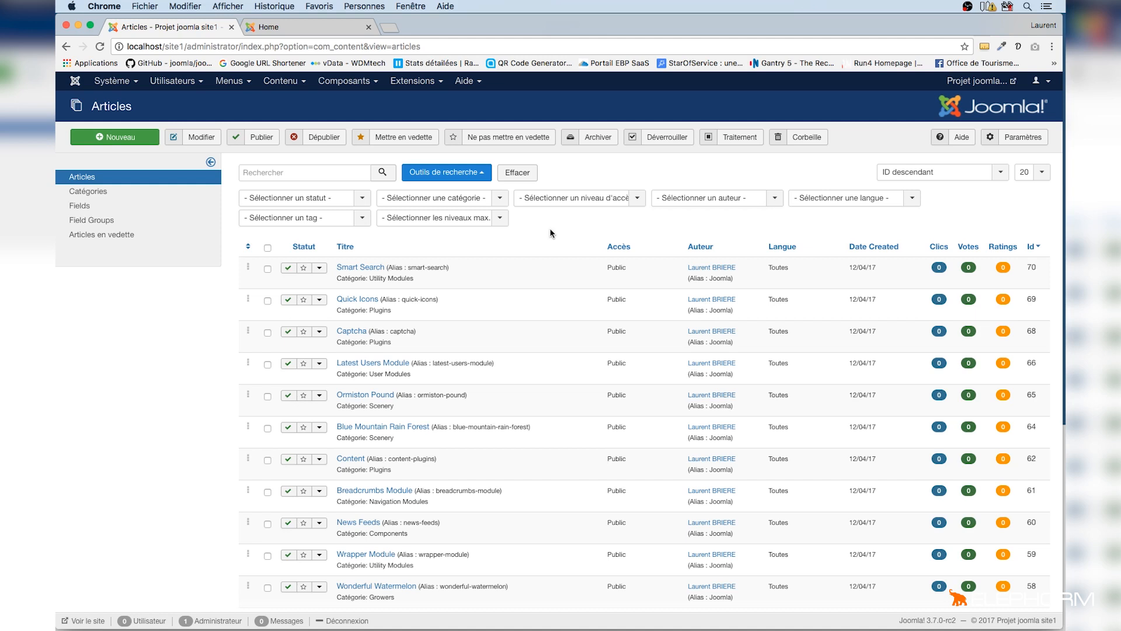
{"action": "left_click_drag", "start_coordinate": [412, 374], "coordinate": [369, 377]}
Filter the article list by the User Modules category, searching the category list for "user"
{"action": "left_click", "coordinate": [500, 199]}
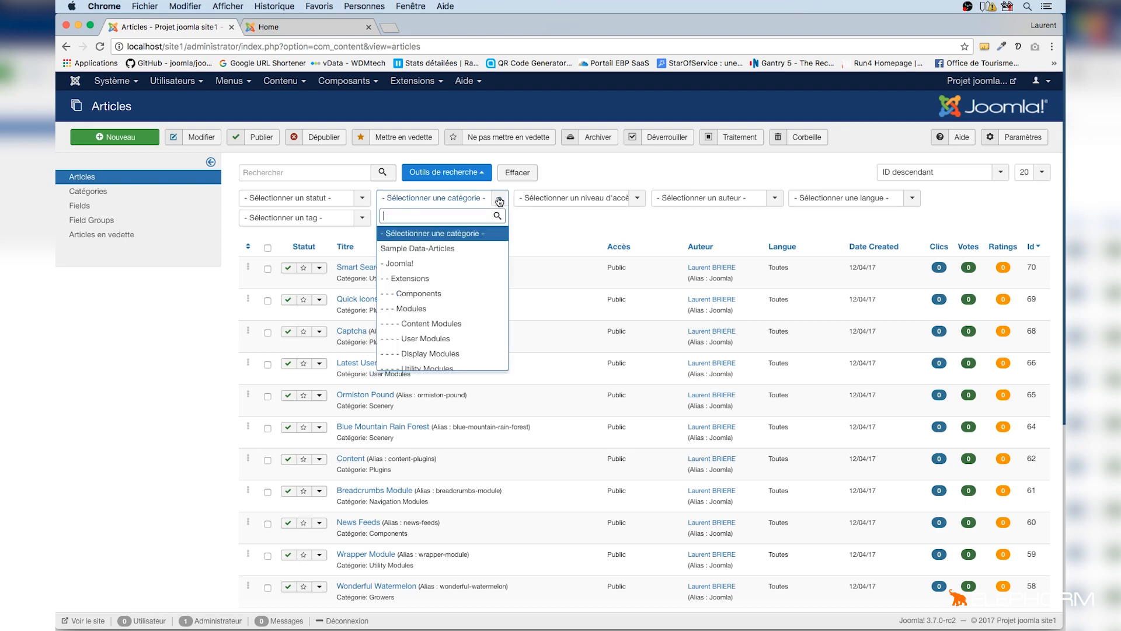
{"action": "scroll", "coordinate": [488, 283], "scroll_direction": "down", "scroll_amount": 5}
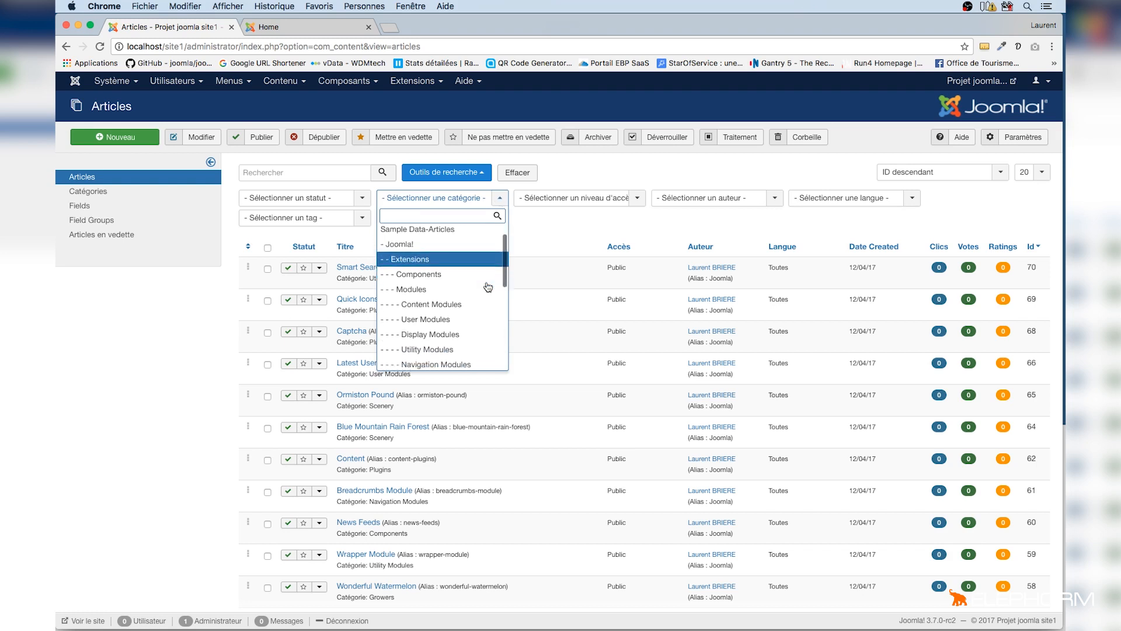
{"action": "scroll", "coordinate": [488, 286], "scroll_direction": "up", "scroll_amount": 5}
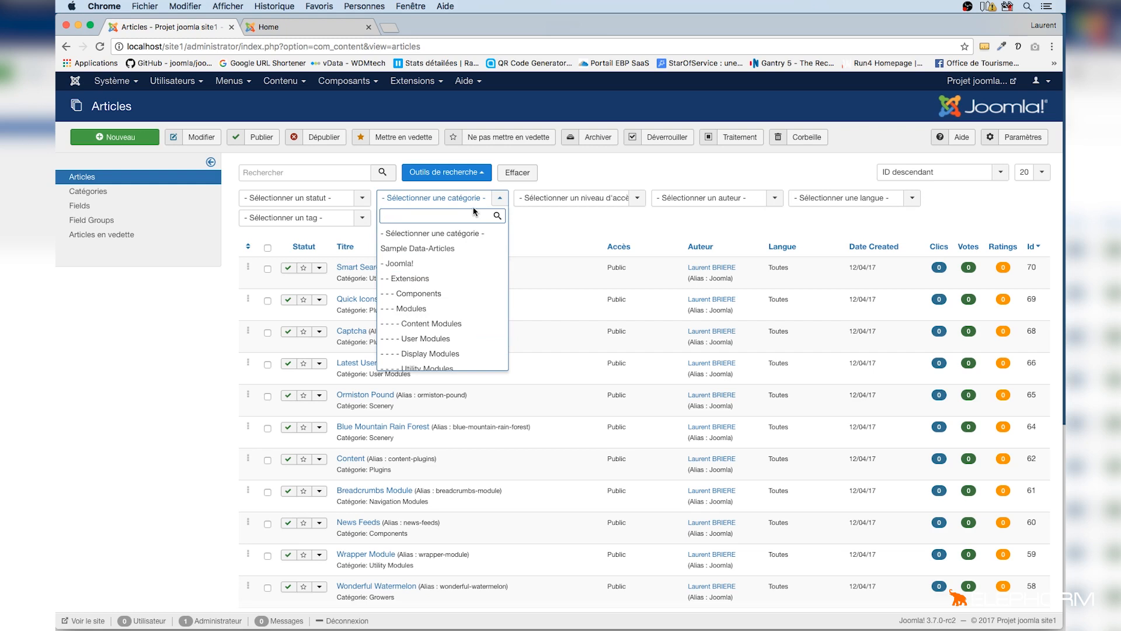
{"action": "scroll", "coordinate": [470, 289], "scroll_direction": "down", "scroll_amount": 3}
{"action": "scroll", "coordinate": [470, 286], "scroll_direction": "up", "scroll_amount": 3}
{"action": "type", "text": "user"}
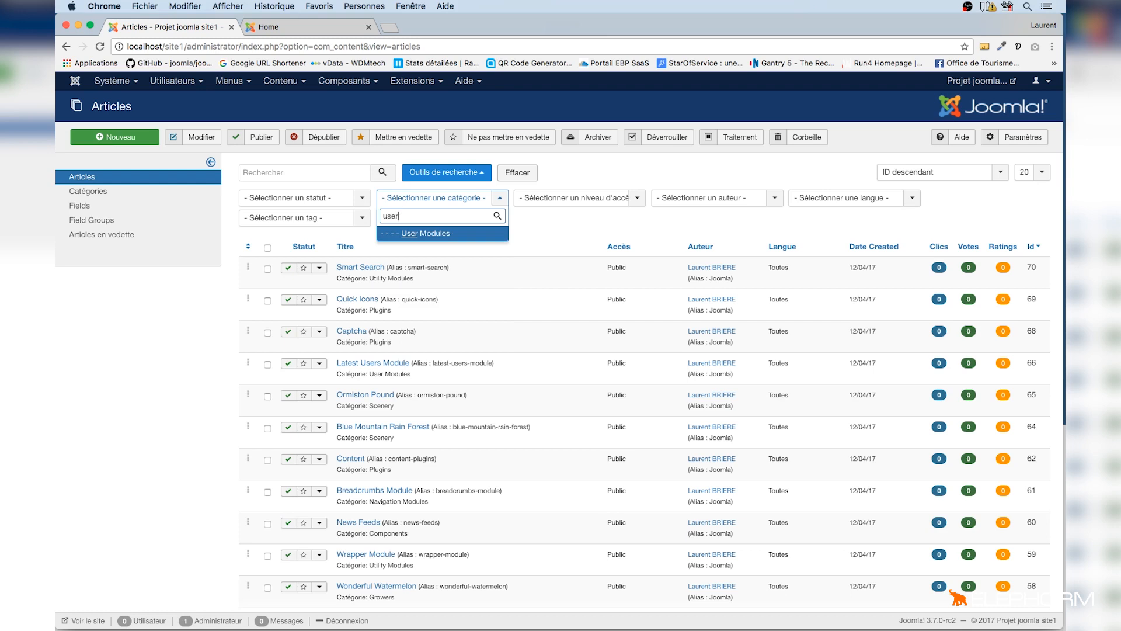
{"action": "left_click", "coordinate": [419, 234]}
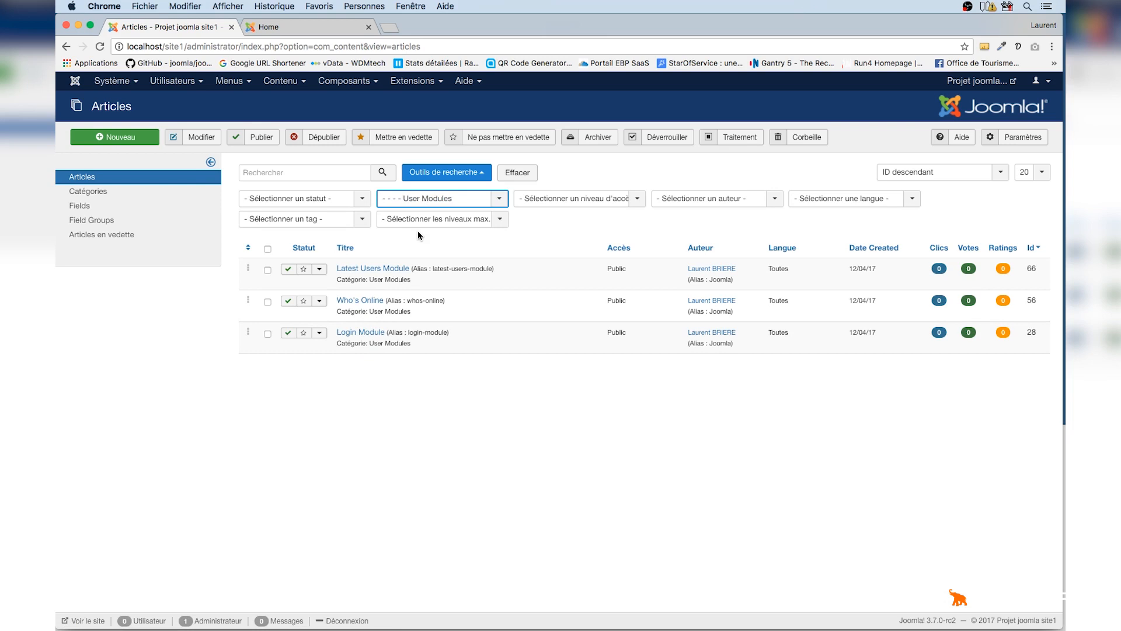
Unpublish the Who's Online article and filter the list by the Non publié status
{"action": "left_click", "coordinate": [289, 302]}
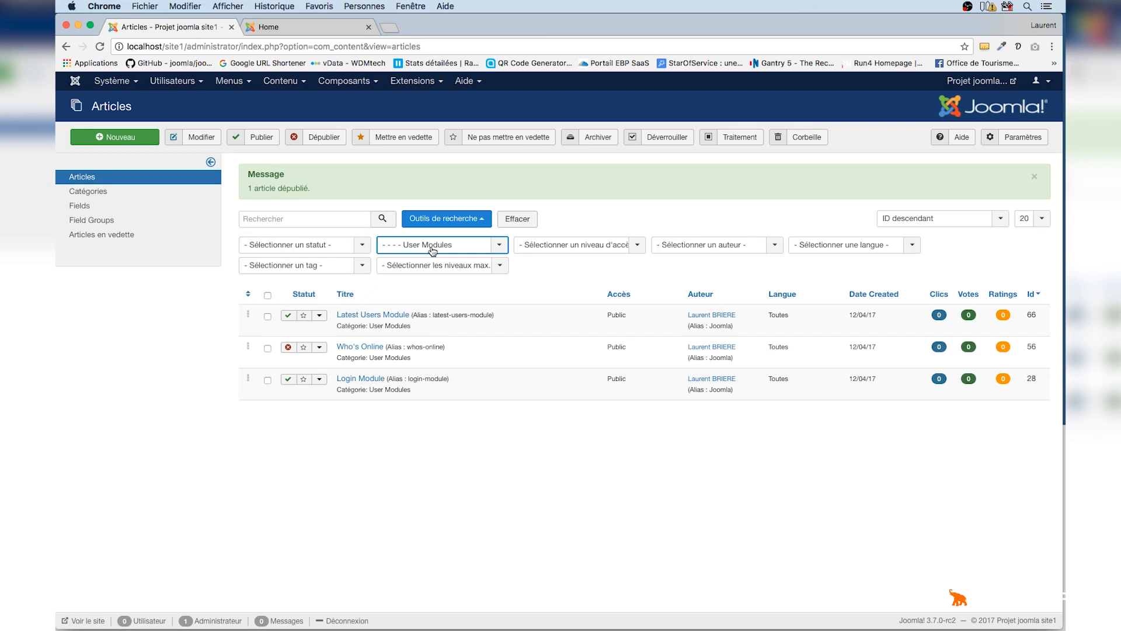
{"action": "left_click", "coordinate": [362, 249]}
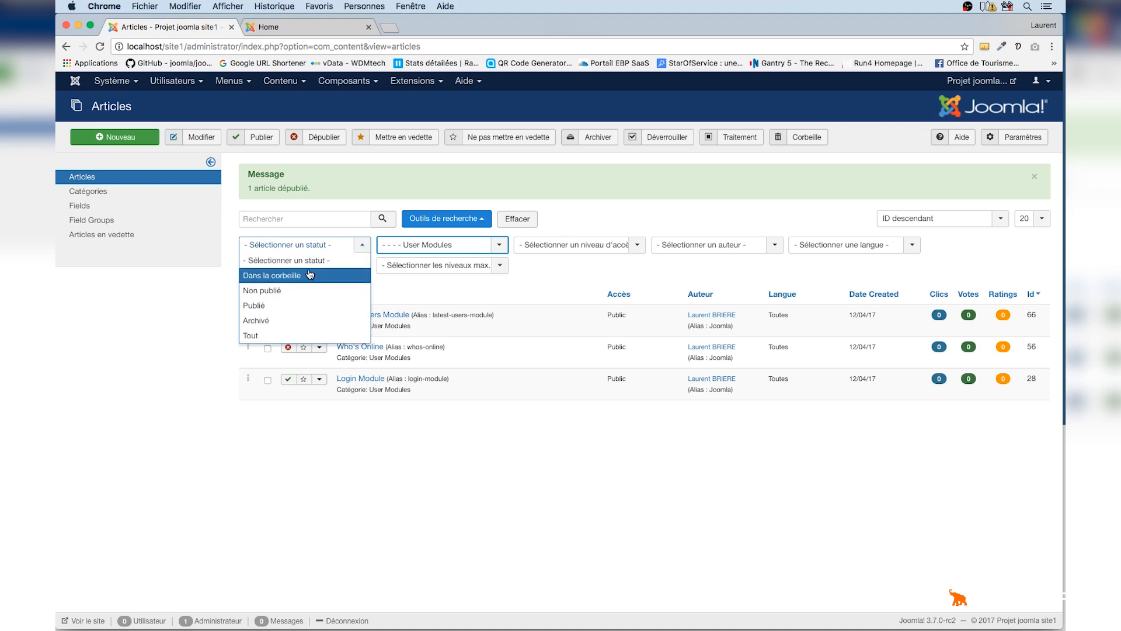
{"action": "left_click", "coordinate": [280, 291]}
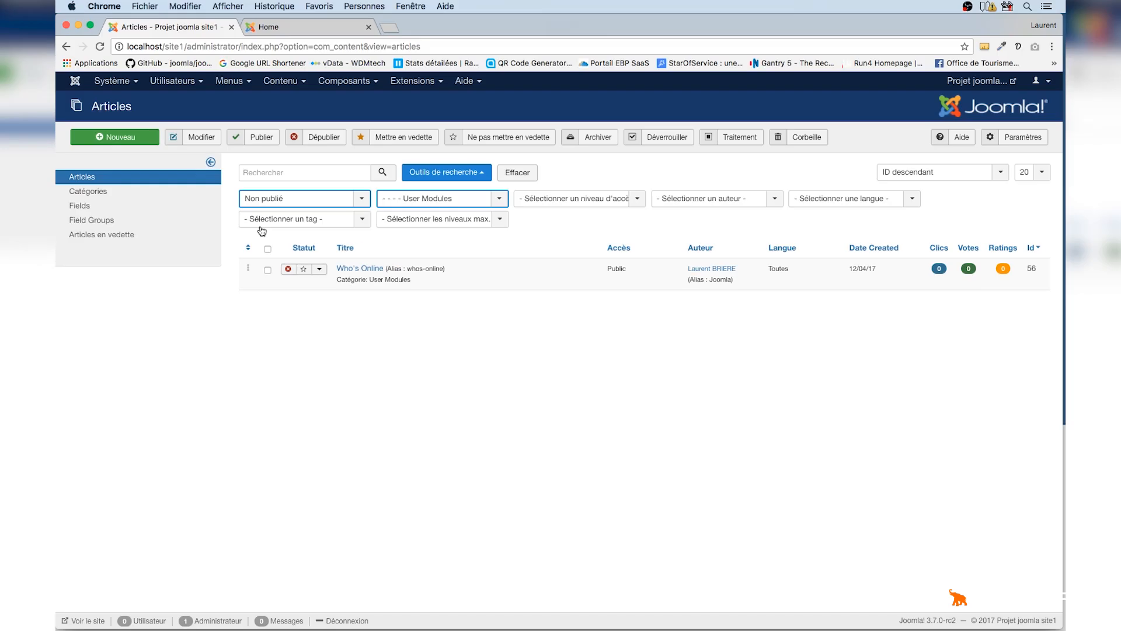
Reset the category filter to none and clear all search filters
{"action": "left_click", "coordinate": [501, 199]}
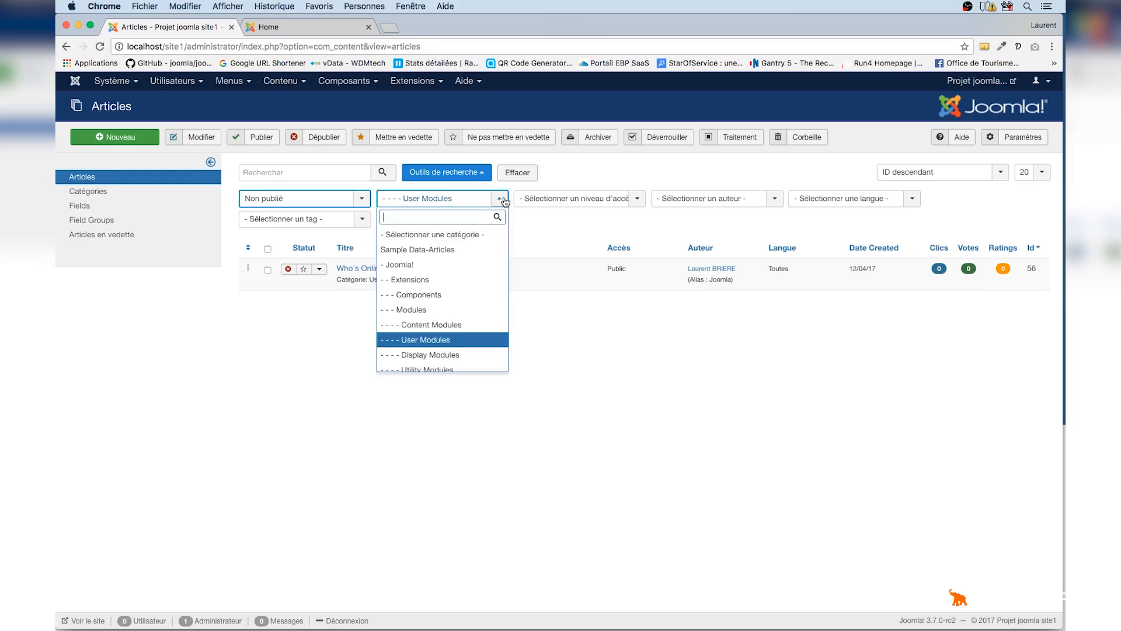
{"action": "left_click", "coordinate": [434, 235]}
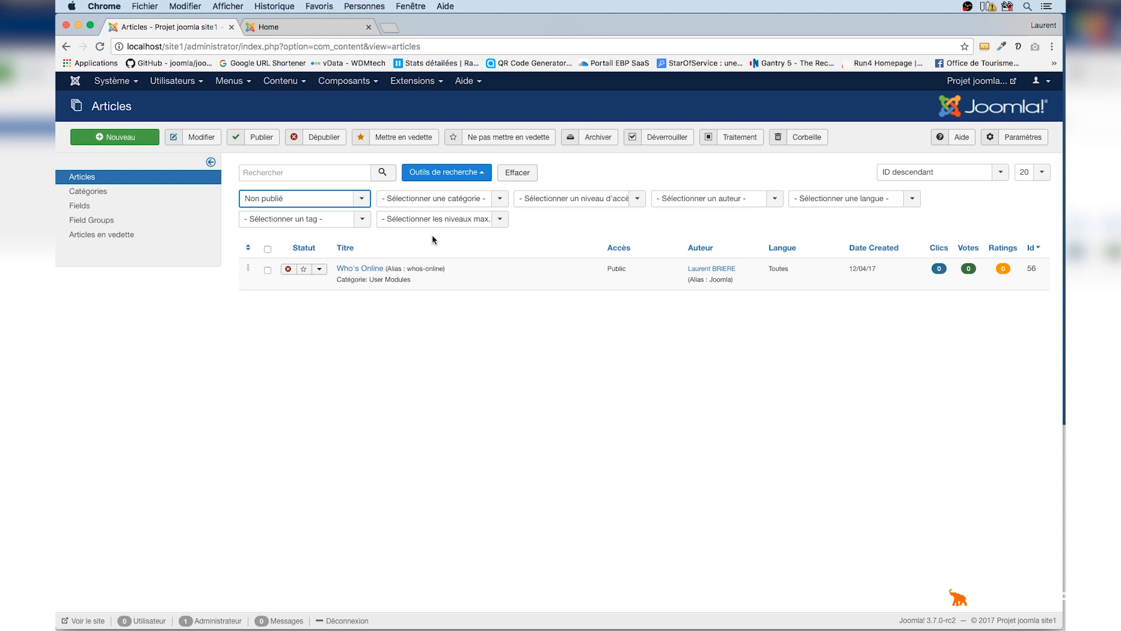
{"action": "left_click", "coordinate": [512, 173]}
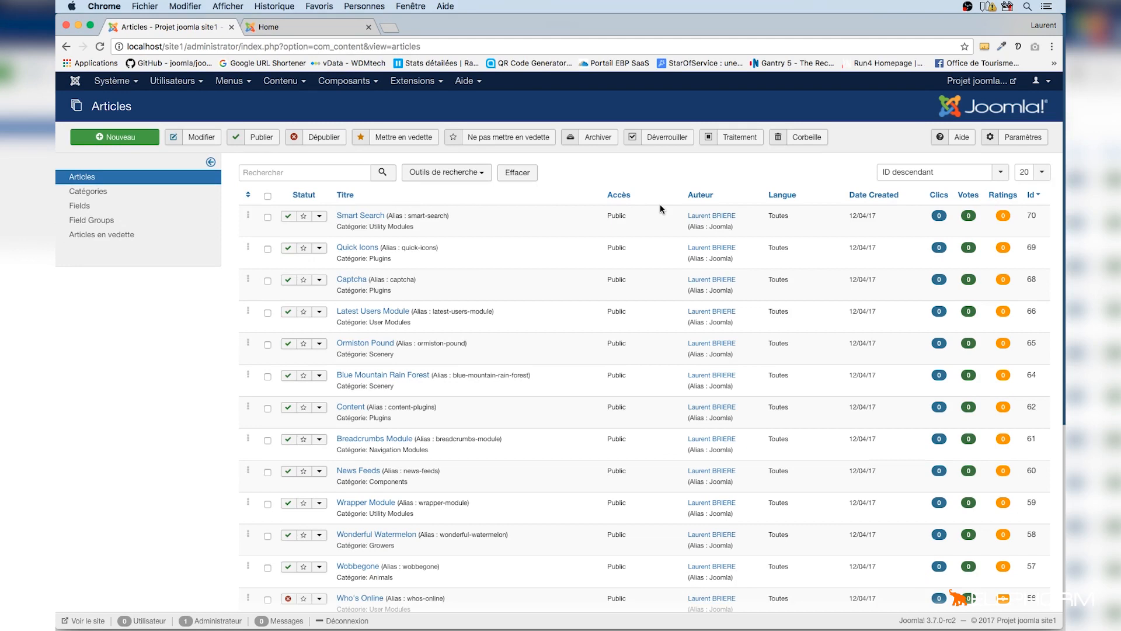
Sort the article list by title, ascending then descending
{"action": "left_click", "coordinate": [349, 203]}
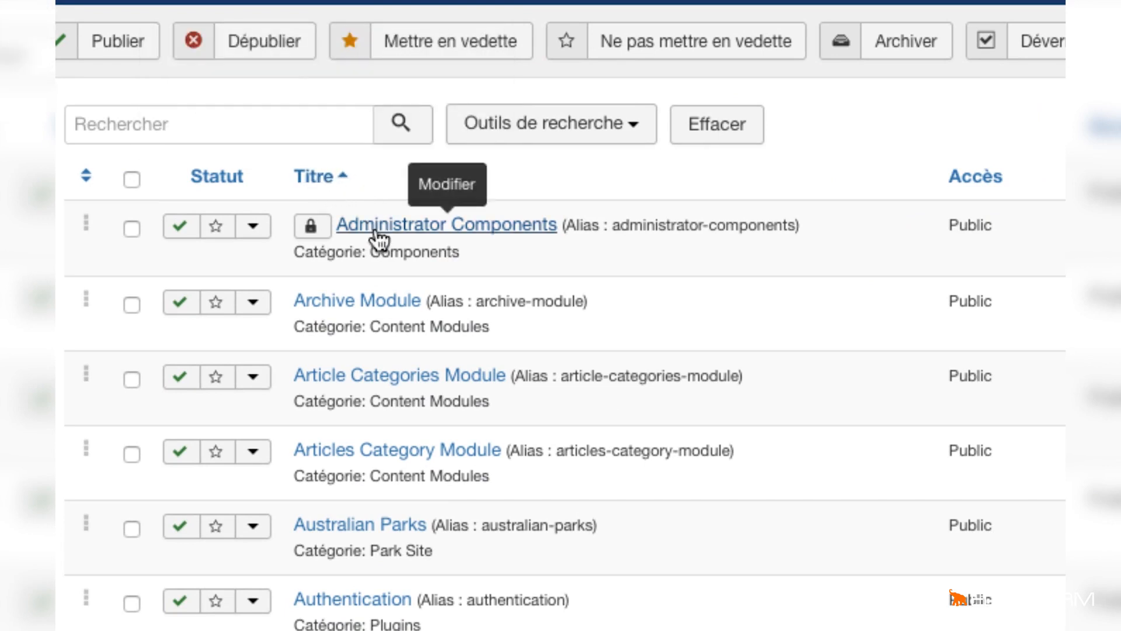
{"action": "scroll", "coordinate": [364, 397], "scroll_direction": "down", "scroll_amount": 4}
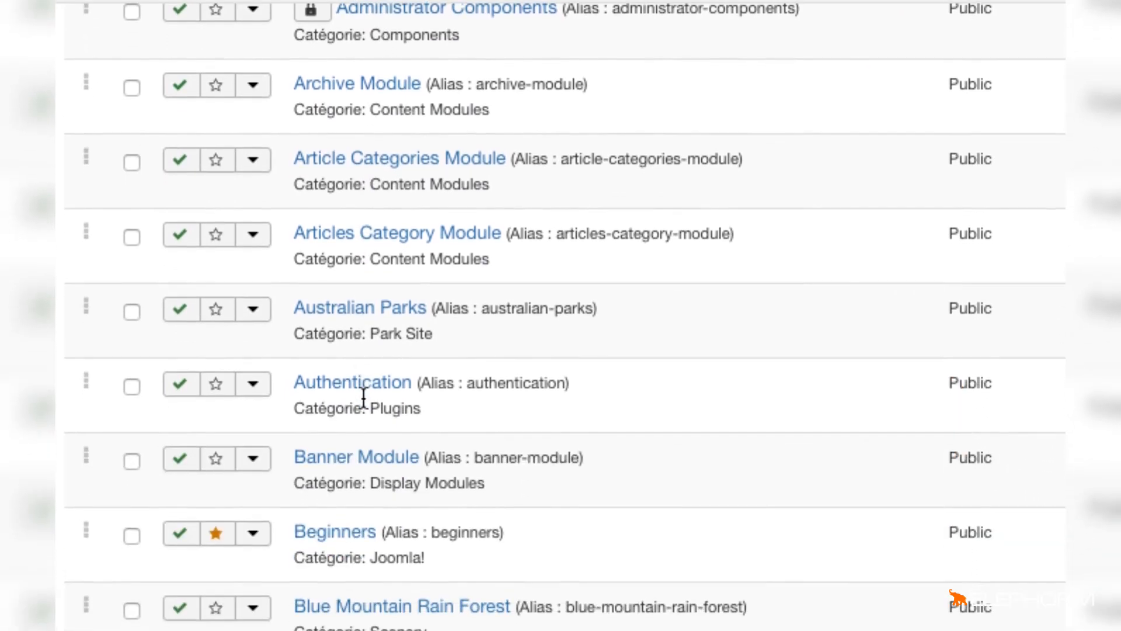
{"action": "scroll", "coordinate": [363, 399], "scroll_direction": "up", "scroll_amount": 4}
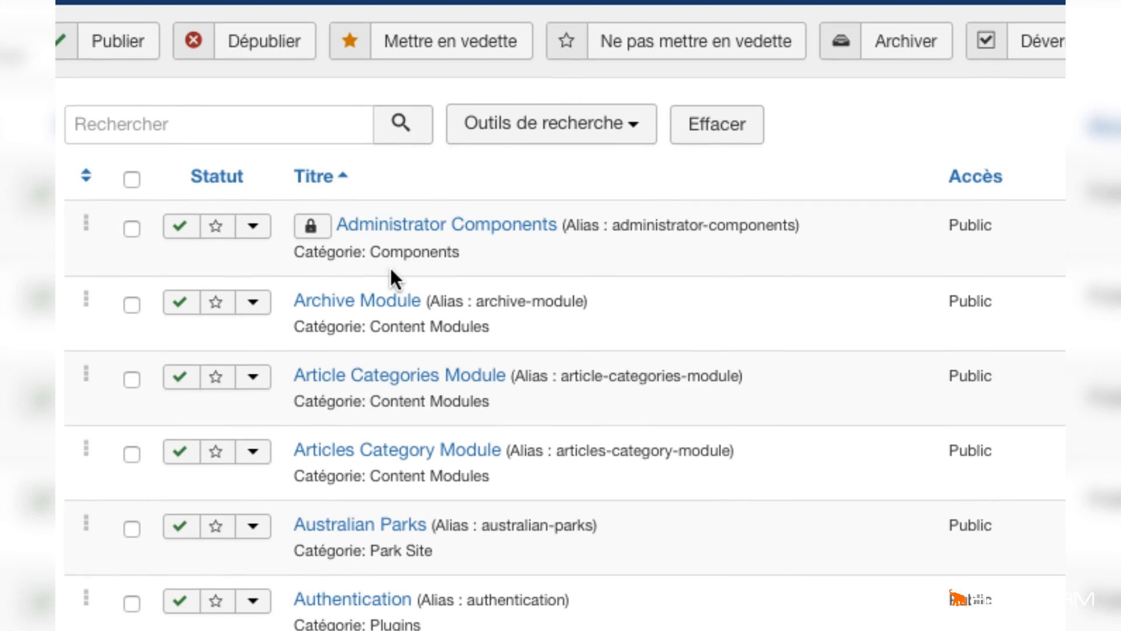
{"action": "left_click", "coordinate": [329, 185]}
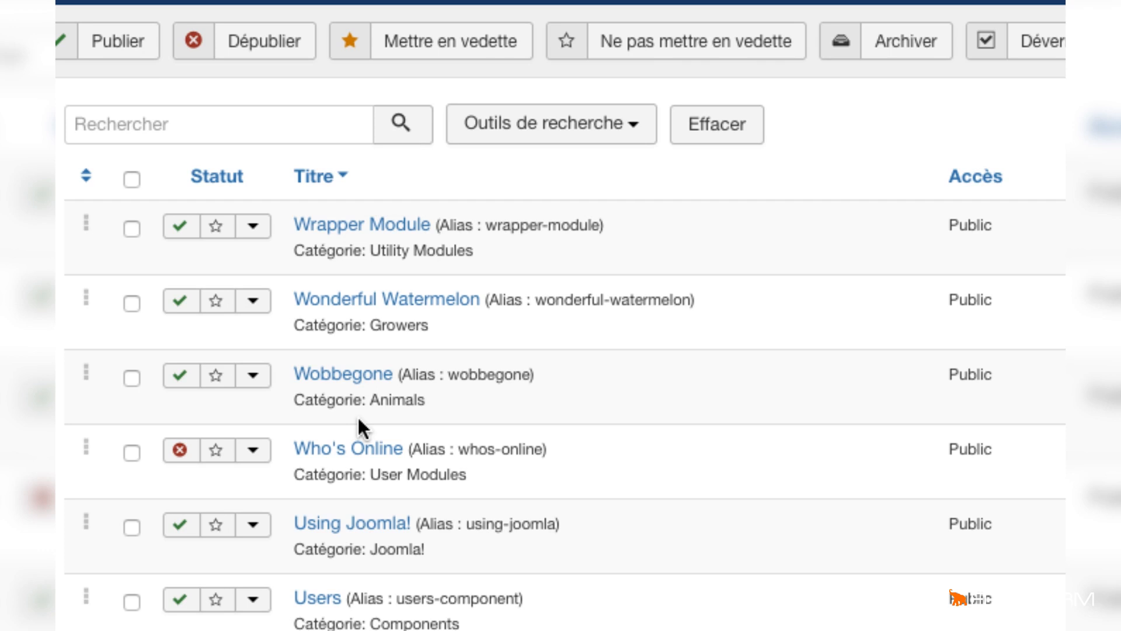
Sort the list by status and unpublish the Quick Icons, Feed Display and Upgraders articles
{"action": "left_click", "coordinate": [229, 183]}
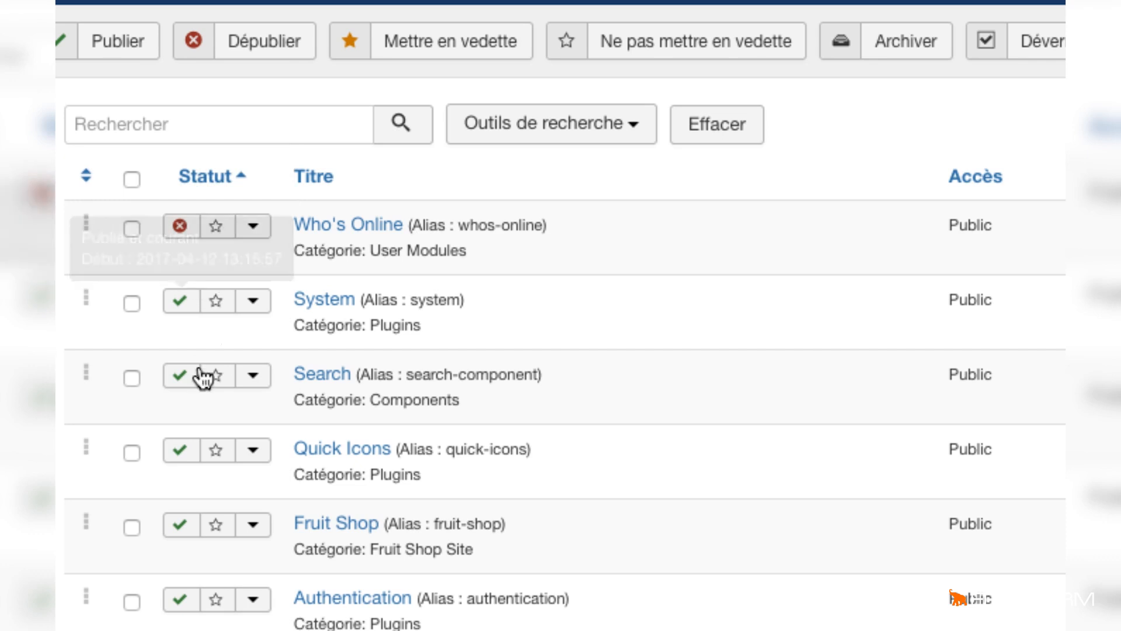
{"action": "left_click", "coordinate": [182, 451]}
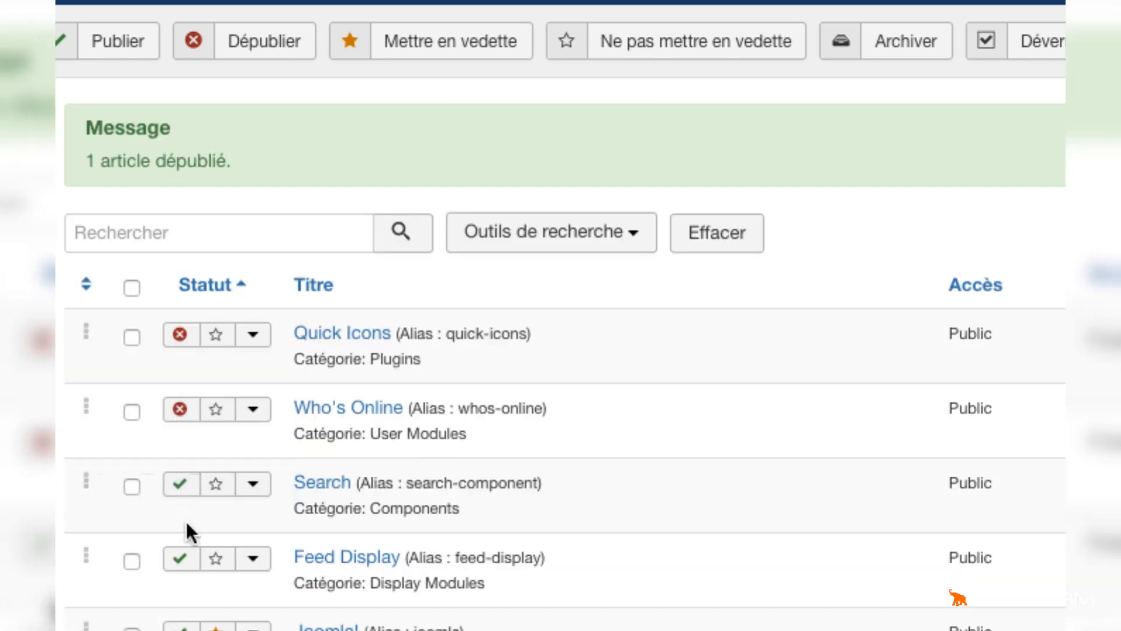
{"action": "left_click", "coordinate": [182, 559]}
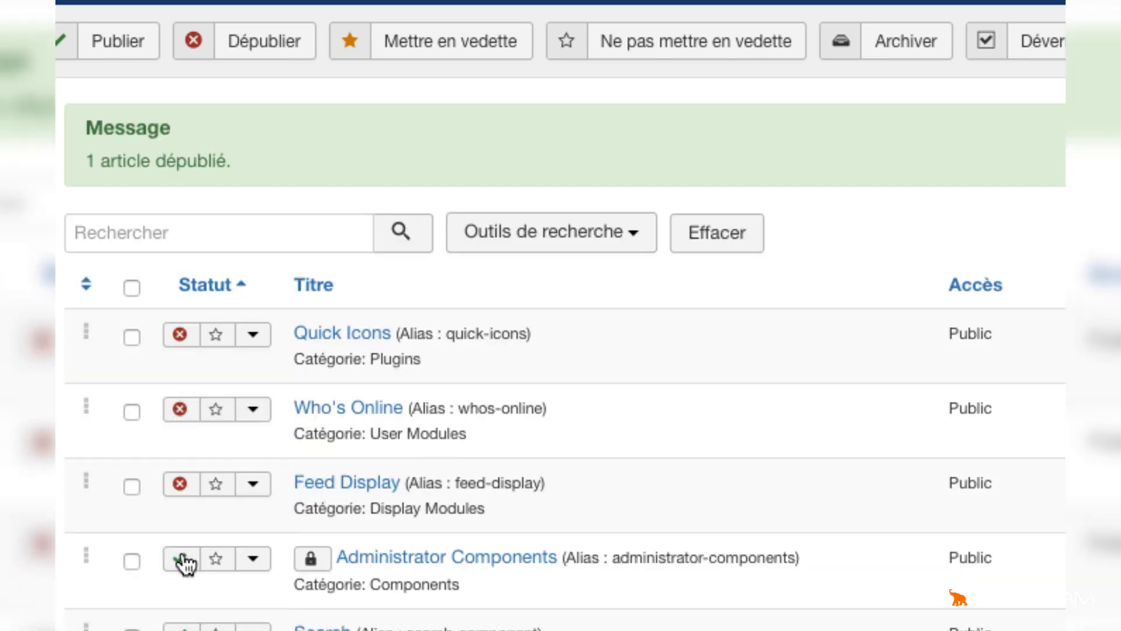
{"action": "scroll", "coordinate": [185, 565], "scroll_direction": "down", "scroll_amount": 4}
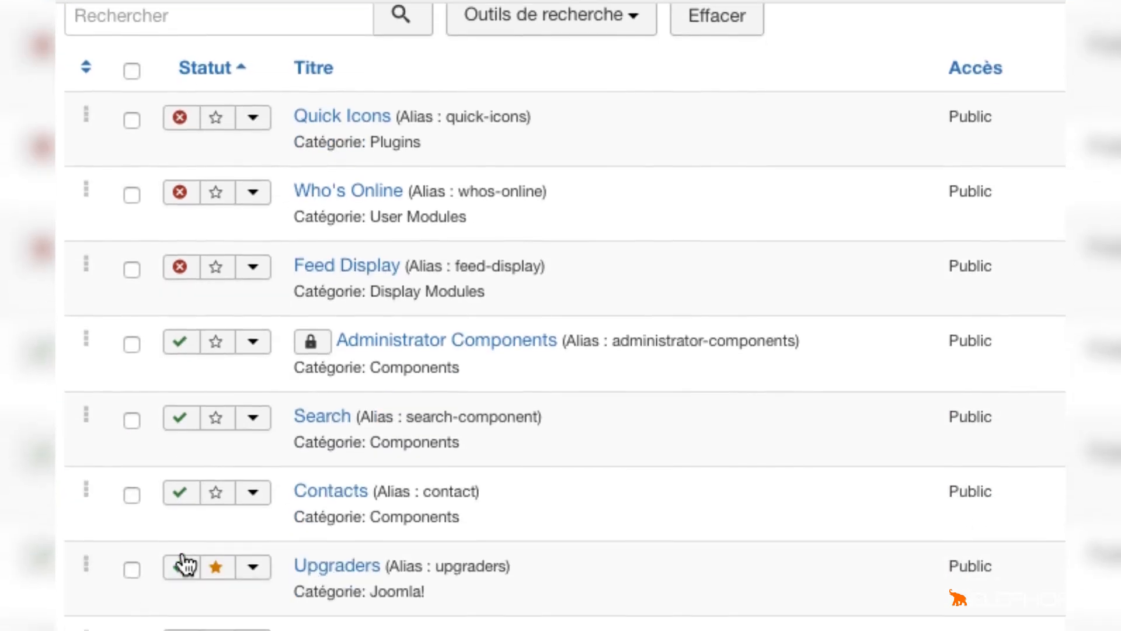
{"action": "left_click", "coordinate": [186, 578]}
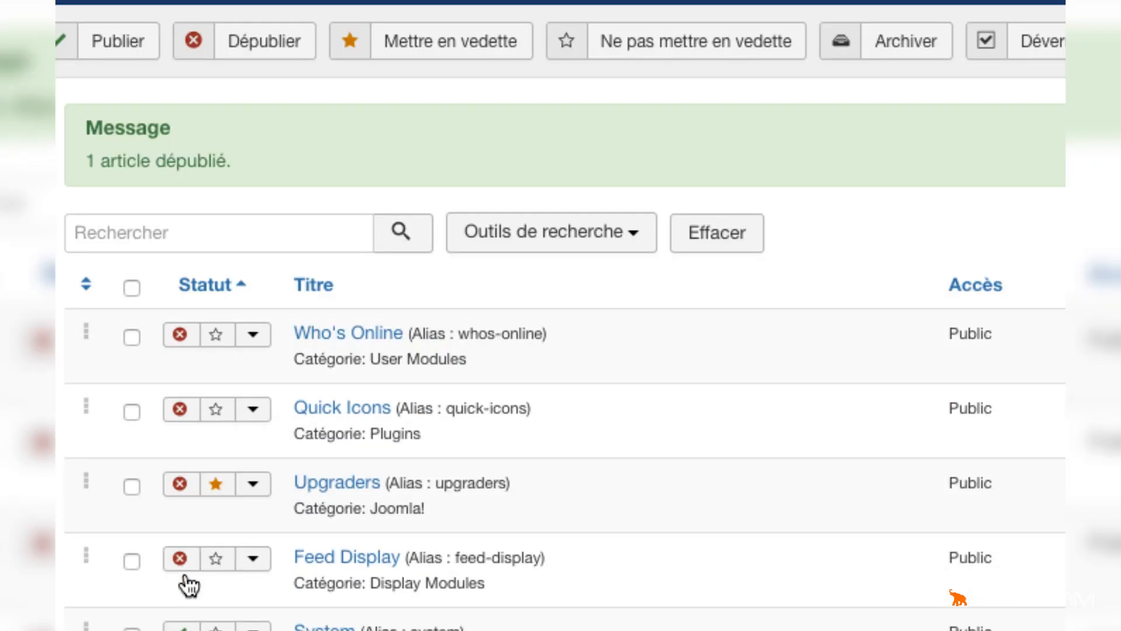
Republish the Who's Online, Feed Display and Quick Icons articles from their status toggles
{"action": "scroll", "coordinate": [368, 488], "scroll_direction": "down", "scroll_amount": 3}
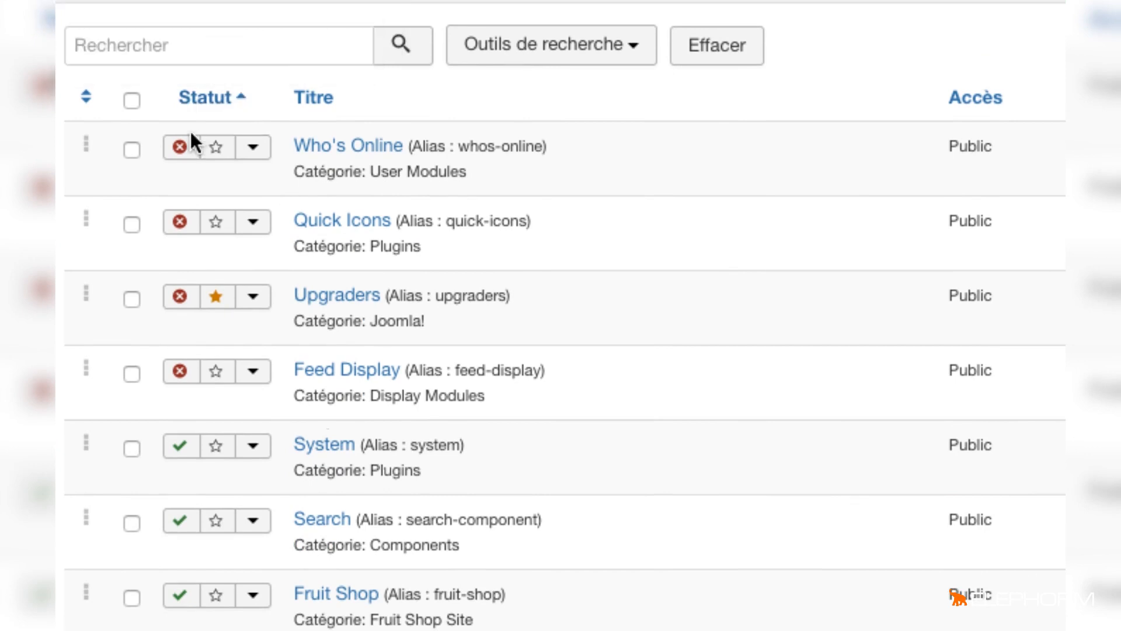
{"action": "left_click", "coordinate": [186, 149]}
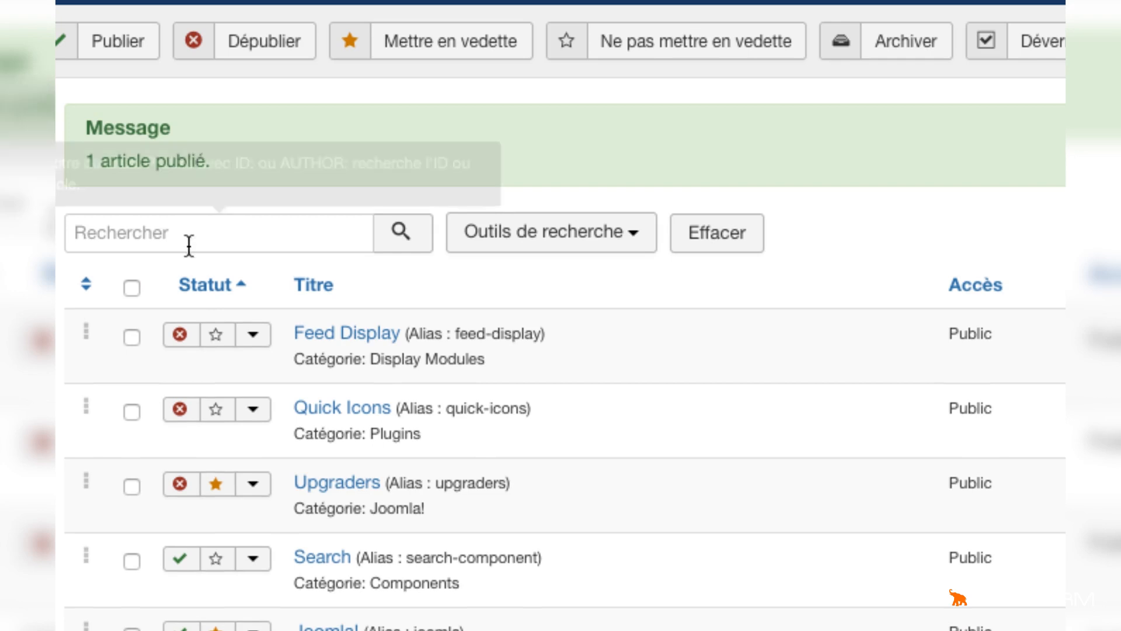
{"action": "left_click", "coordinate": [182, 333]}
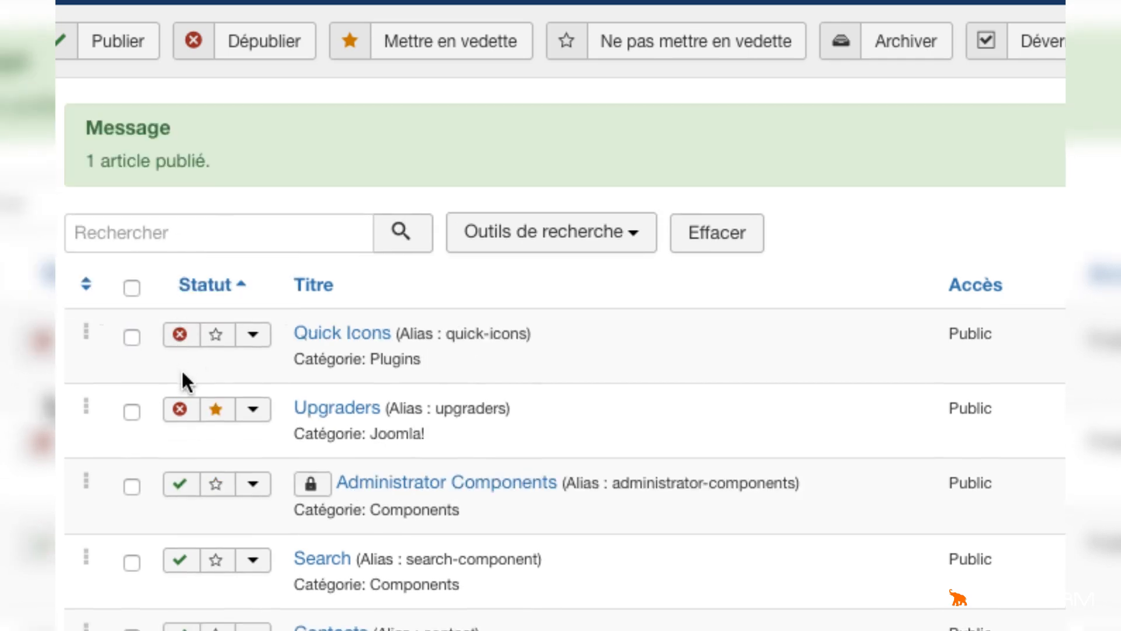
{"action": "left_click", "coordinate": [180, 339]}
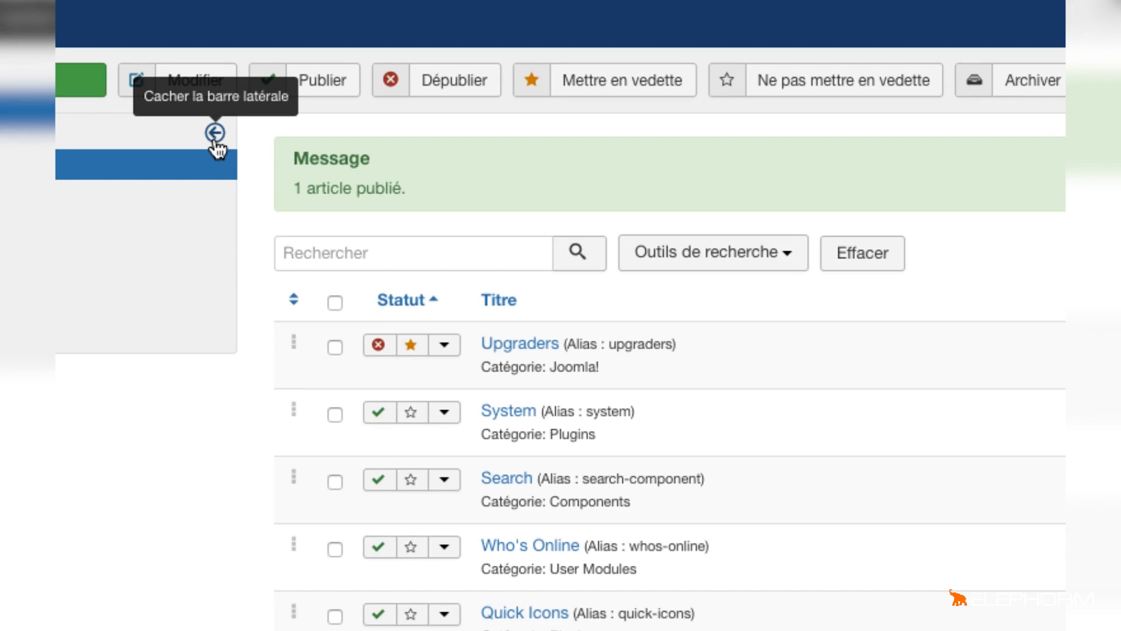
Hide the admin sidebar and show it again
{"action": "left_click", "coordinate": [214, 133]}
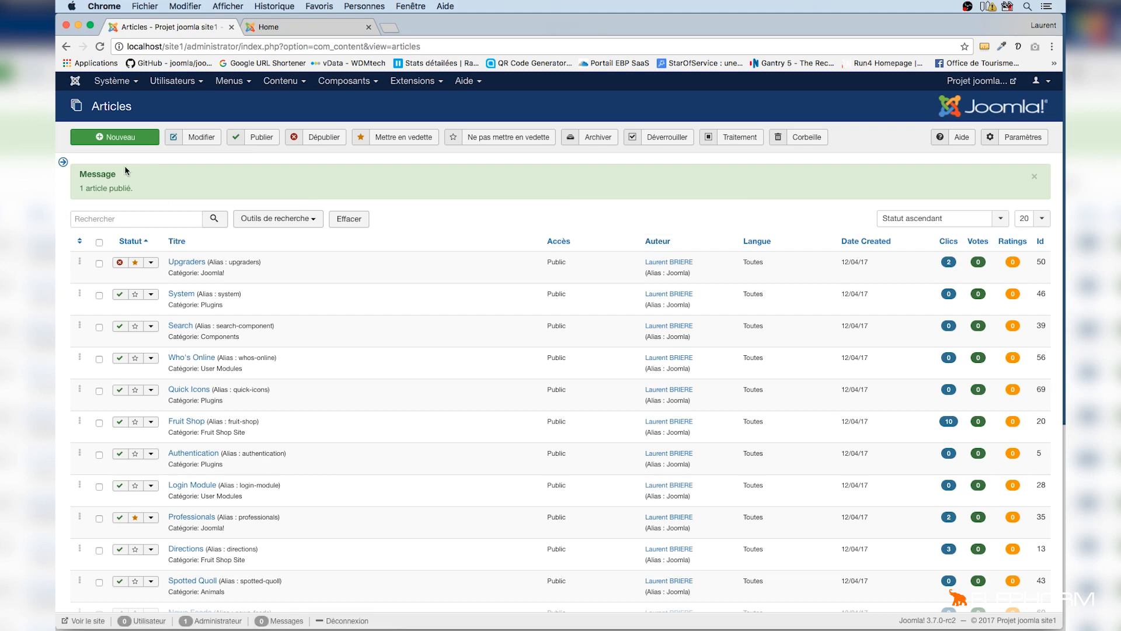
{"action": "left_click", "coordinate": [63, 162]}
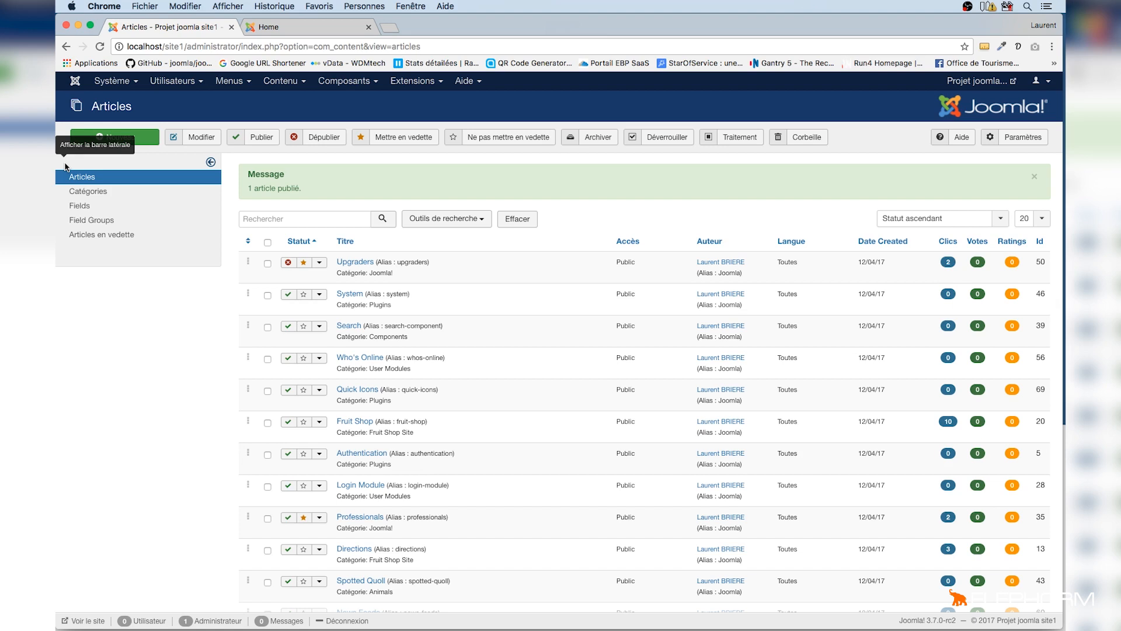
Open the browser's developer tools on the articles page and turn on device emulation in iPhone 6 mode
{"action": "right_click", "coordinate": [148, 332]}
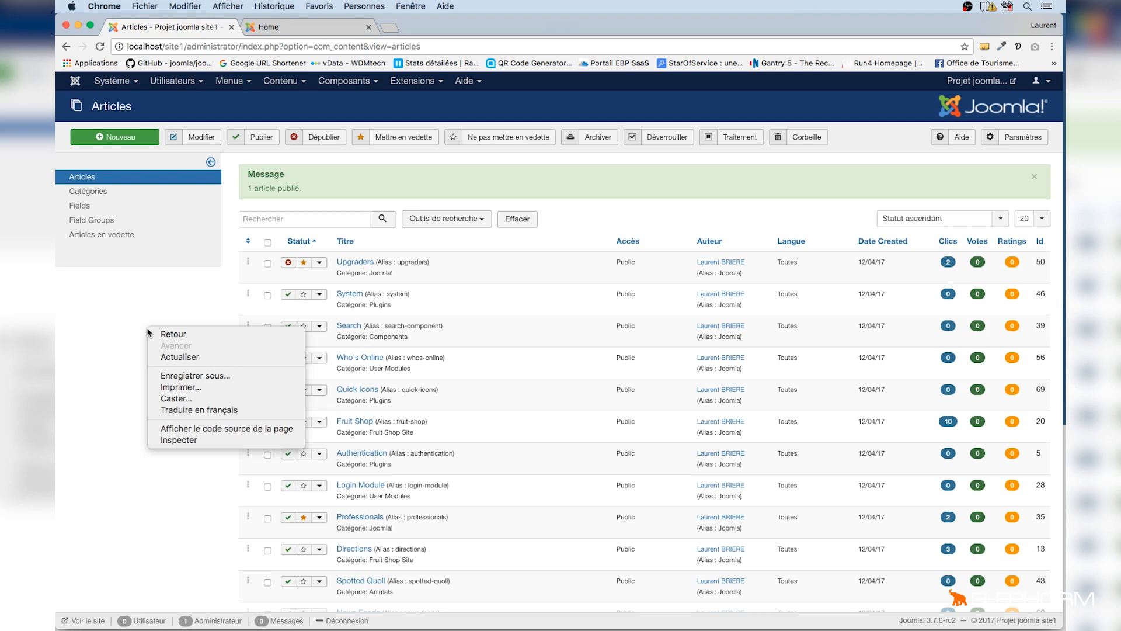
{"action": "left_click", "coordinate": [185, 442]}
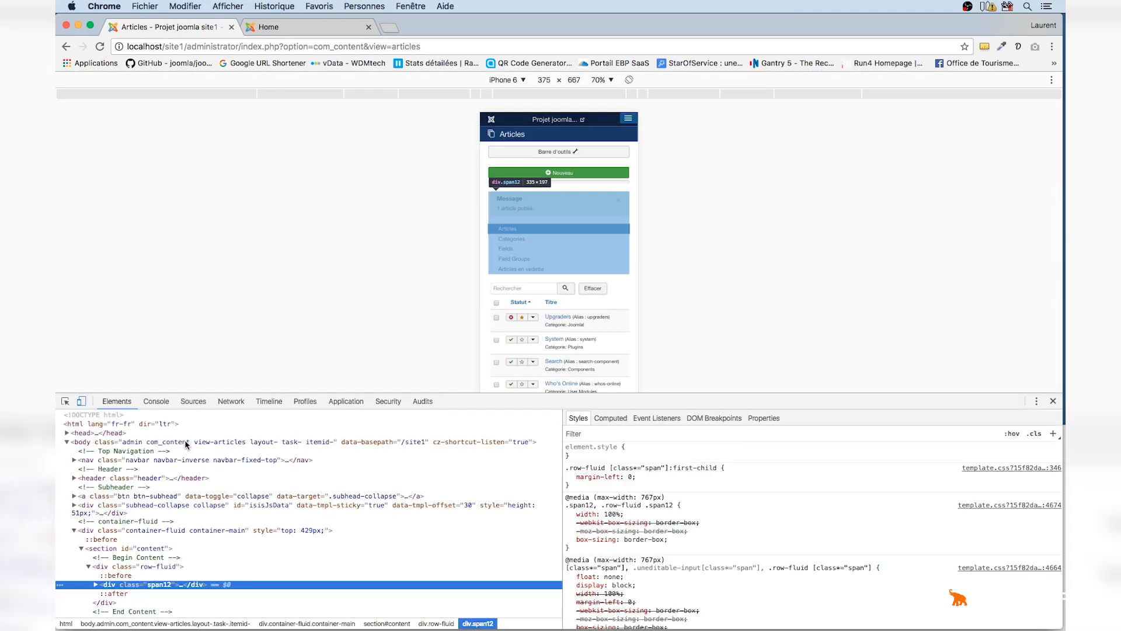
{"action": "left_click", "coordinate": [81, 401]}
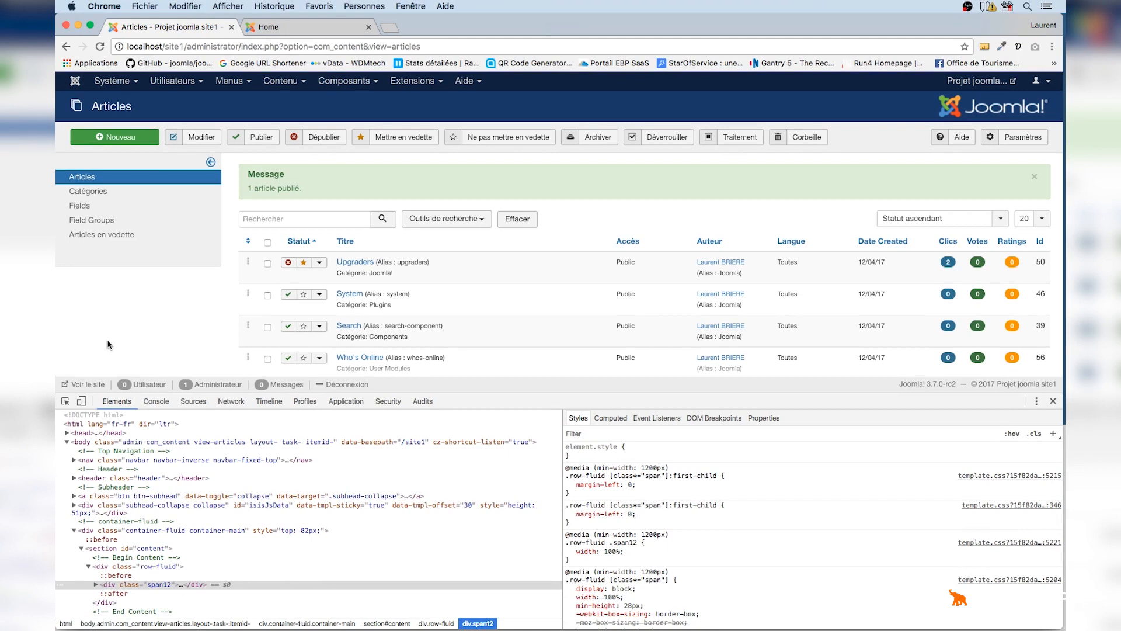
{"action": "left_click", "coordinate": [81, 401]}
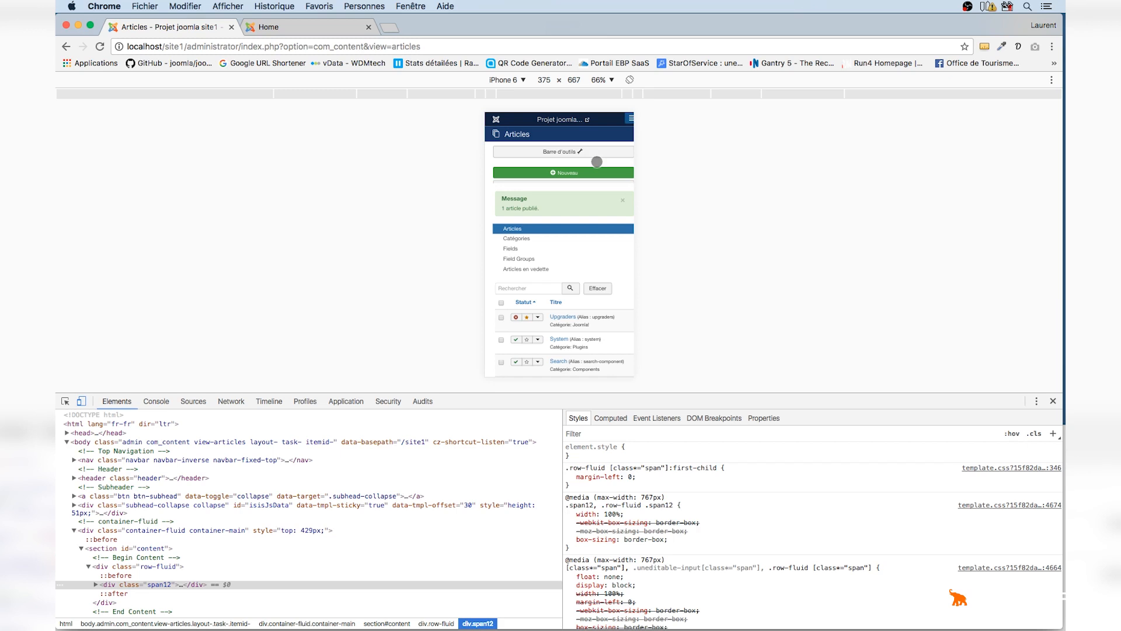
Emulate an iPad Pro at 100% zoom and scroll through the article list
{"action": "left_click", "coordinate": [524, 81]}
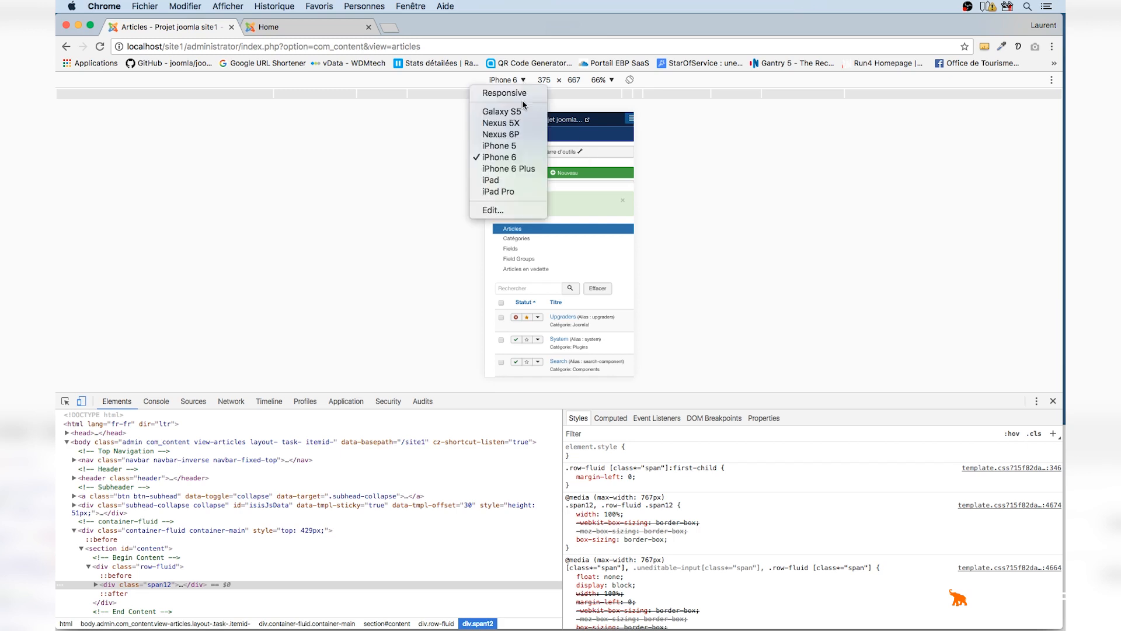
{"action": "left_click", "coordinate": [506, 191]}
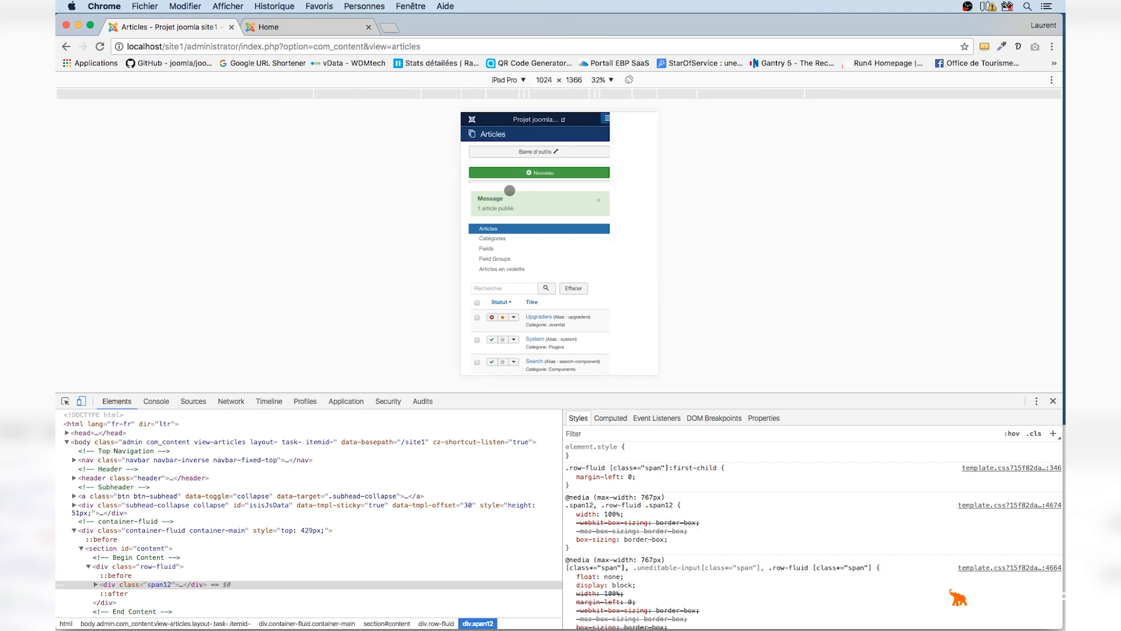
{"action": "left_click", "coordinate": [611, 80]}
{"action": "left_click", "coordinate": [618, 135]}
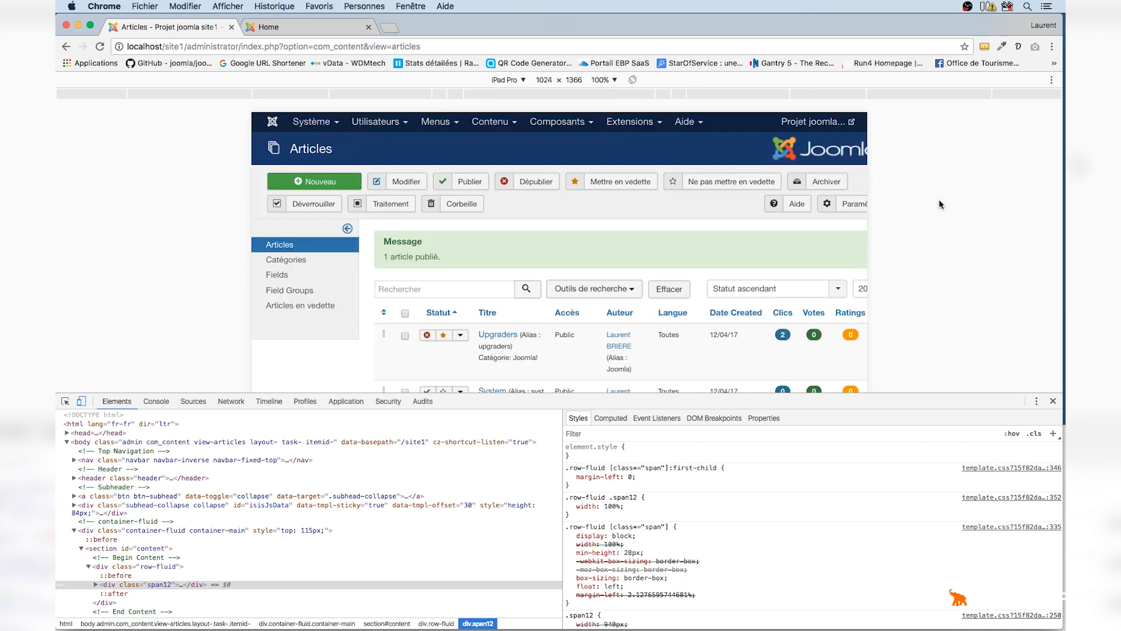
{"action": "scroll", "coordinate": [651, 275], "scroll_direction": "down", "scroll_amount": 3}
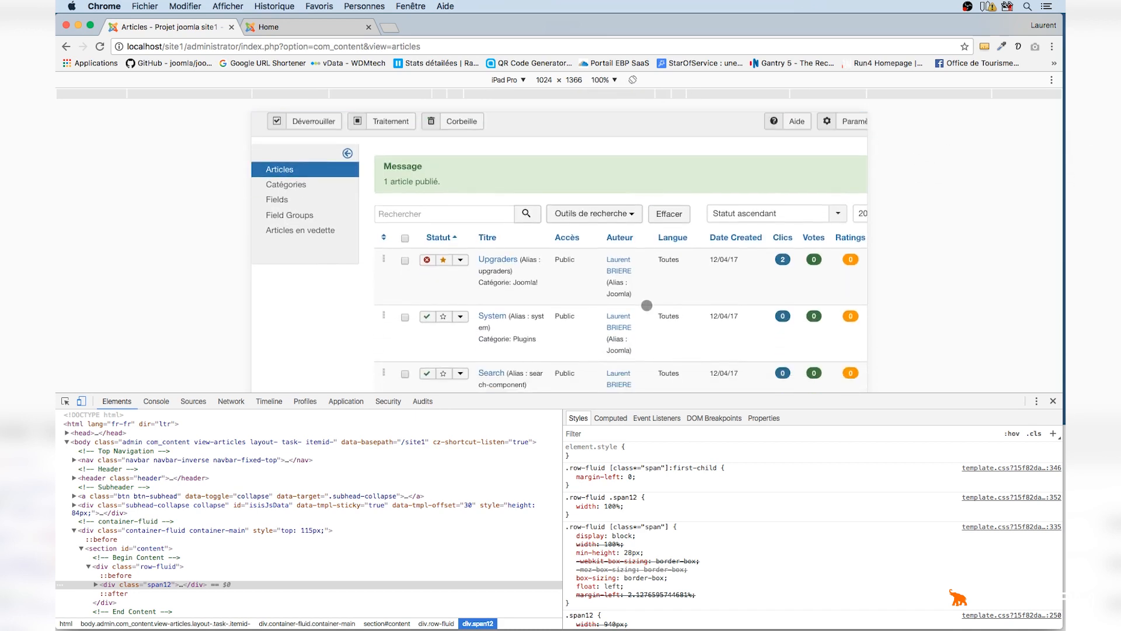
{"action": "scroll", "coordinate": [647, 305], "scroll_direction": "down", "scroll_amount": 10}
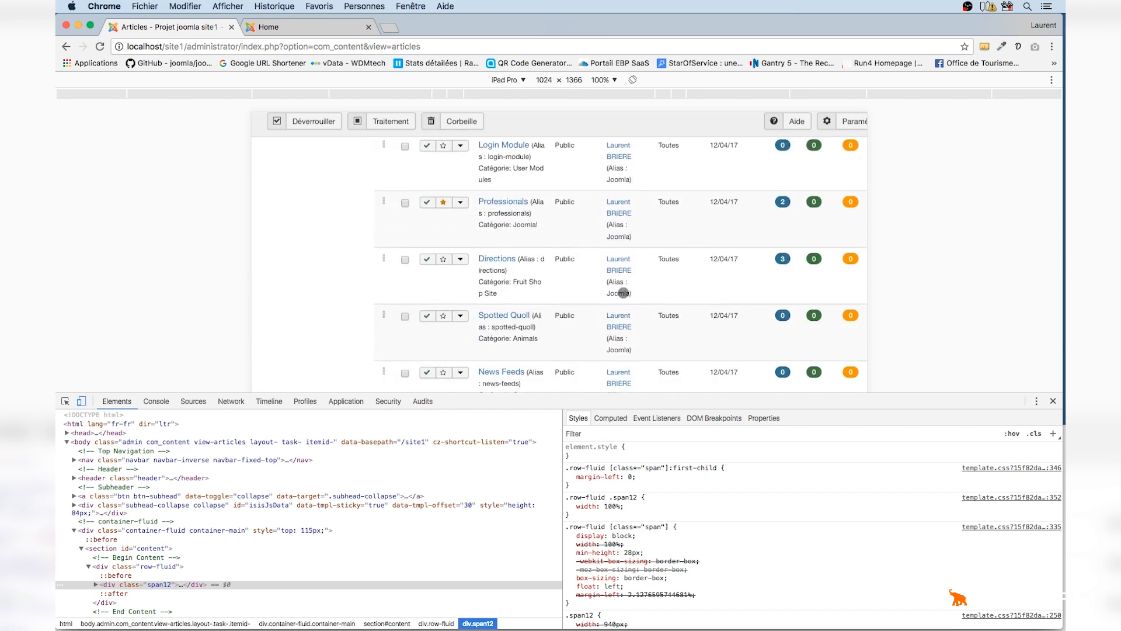
{"action": "scroll", "coordinate": [624, 293], "scroll_direction": "down", "scroll_amount": 2}
{"action": "scroll", "coordinate": [636, 257], "scroll_direction": "up", "scroll_amount": 12}
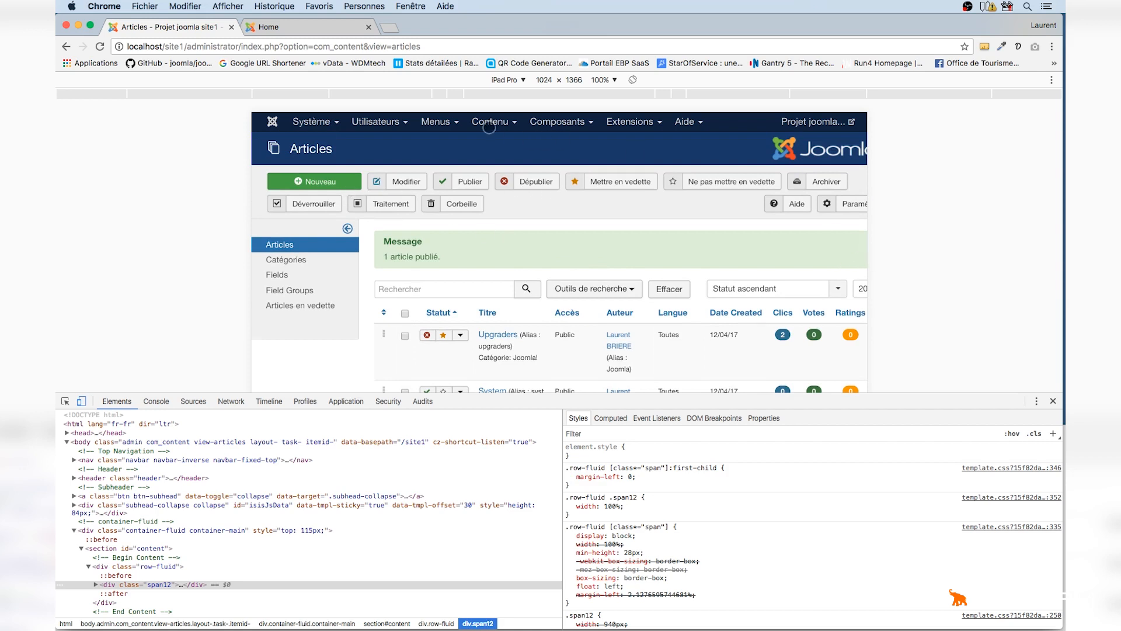
Switch the emulated device to iPhone 6 Plus and set the zoom to 125%
{"action": "left_click", "coordinate": [524, 81]}
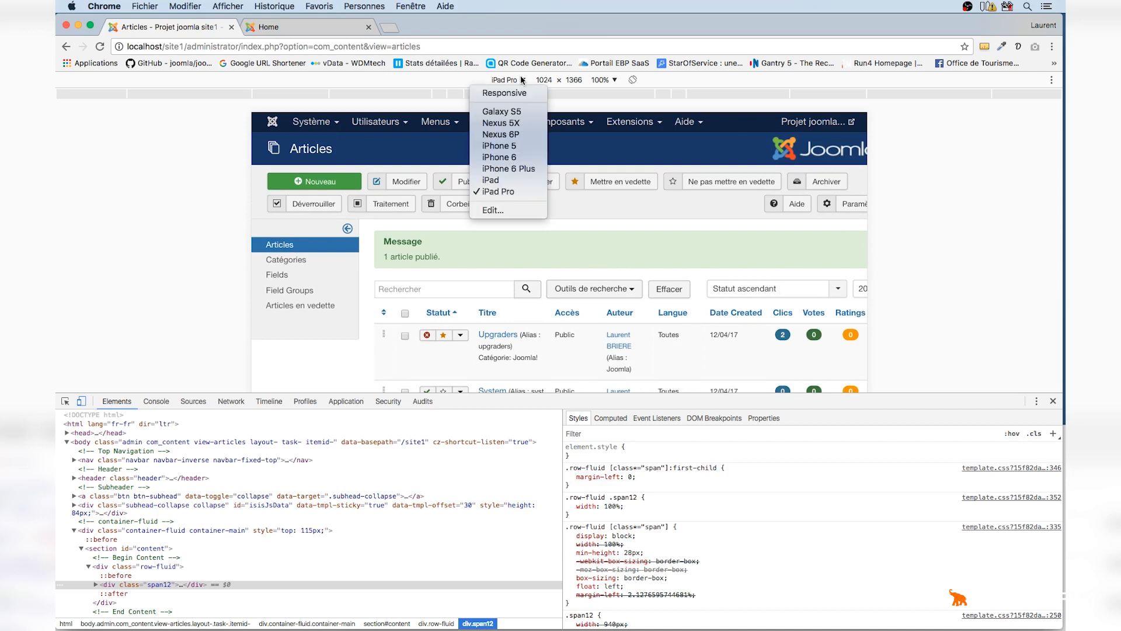
{"action": "left_click", "coordinate": [507, 169]}
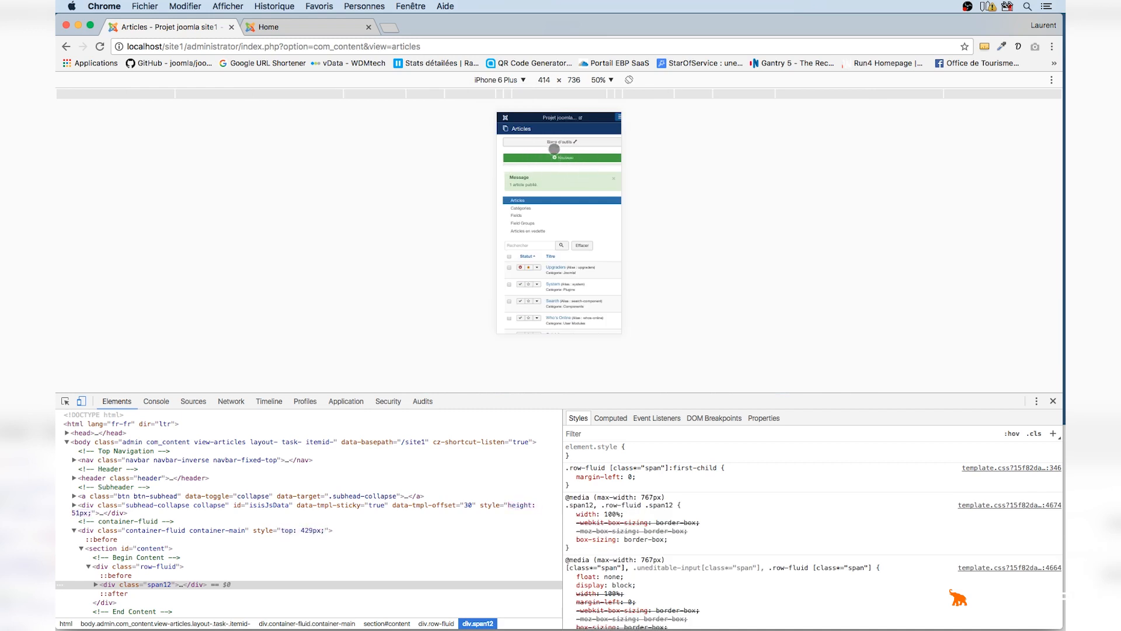
{"action": "left_click", "coordinate": [612, 80]}
{"action": "left_click", "coordinate": [614, 134]}
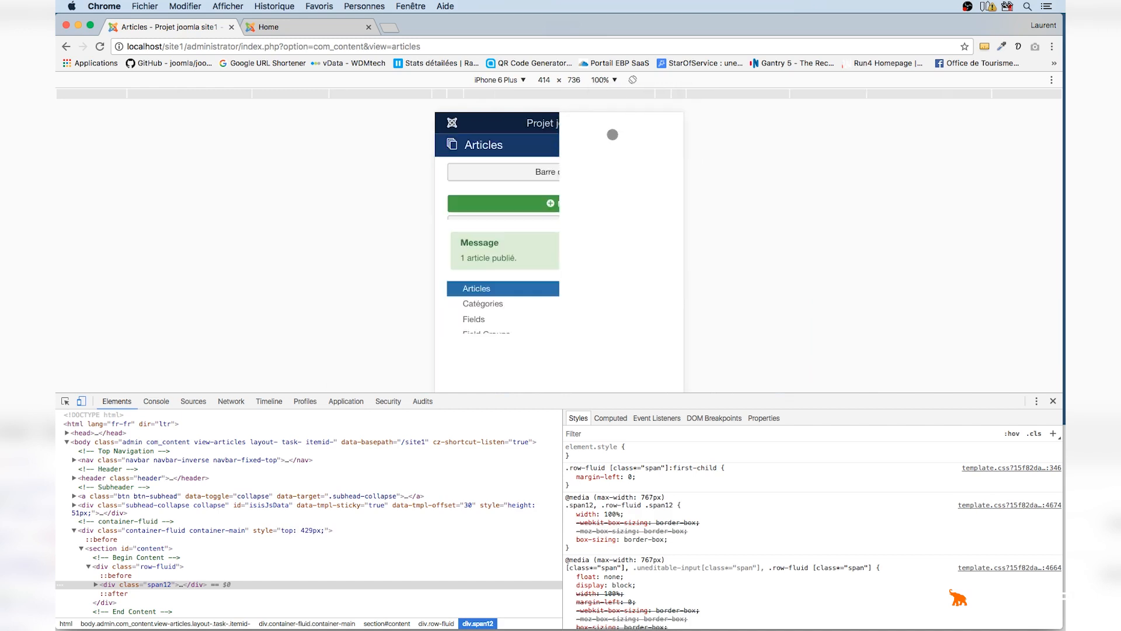
{"action": "left_click", "coordinate": [612, 80]}
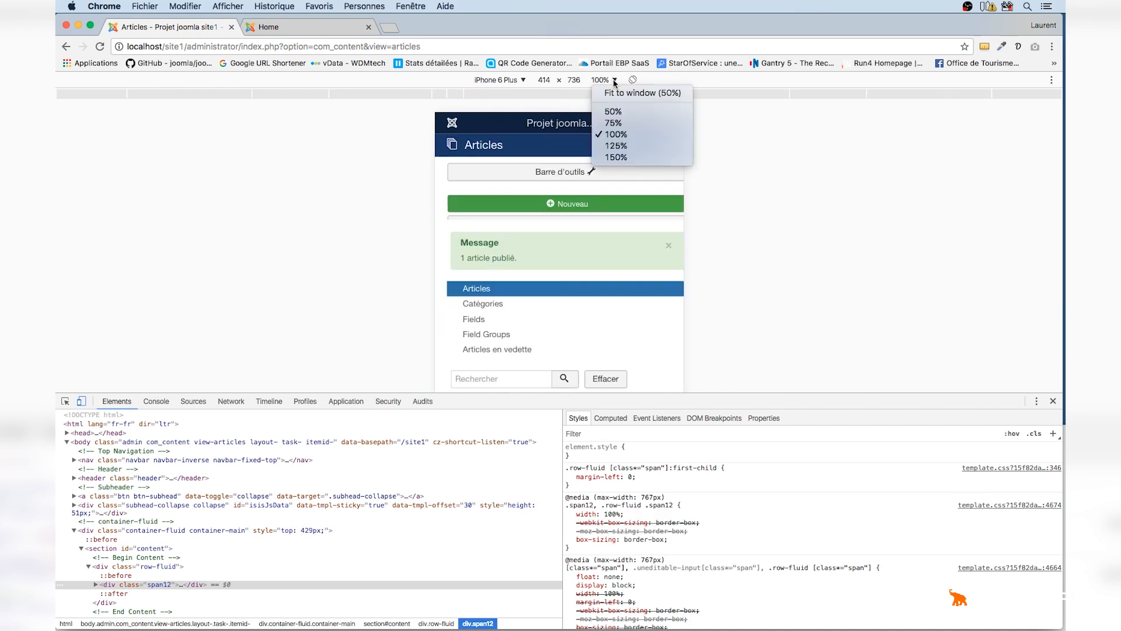
{"action": "left_click", "coordinate": [622, 146]}
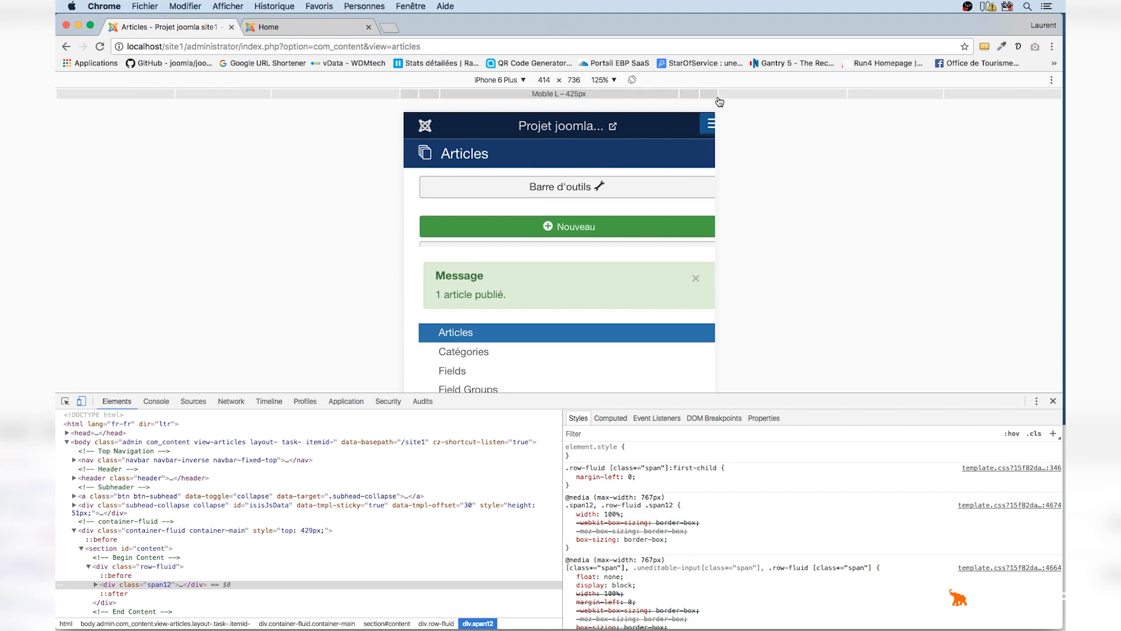
Set a responsive viewport 425 px wide and toggle the Barre d'outils menu open and closed several times
{"action": "left_click", "coordinate": [737, 100]}
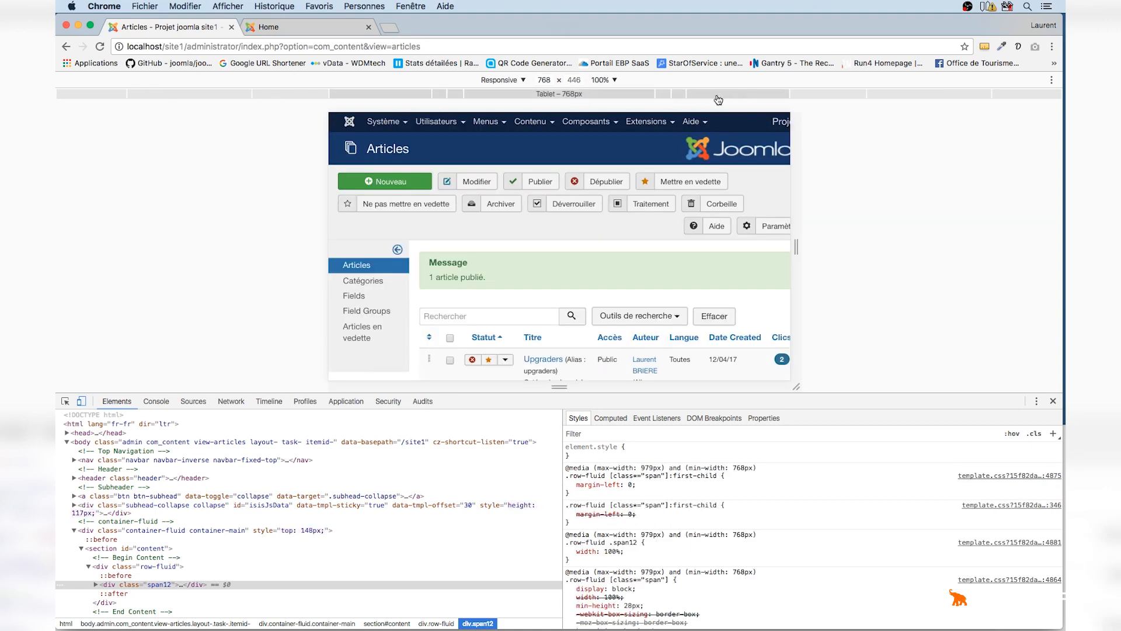
{"action": "left_click", "coordinate": [678, 98]}
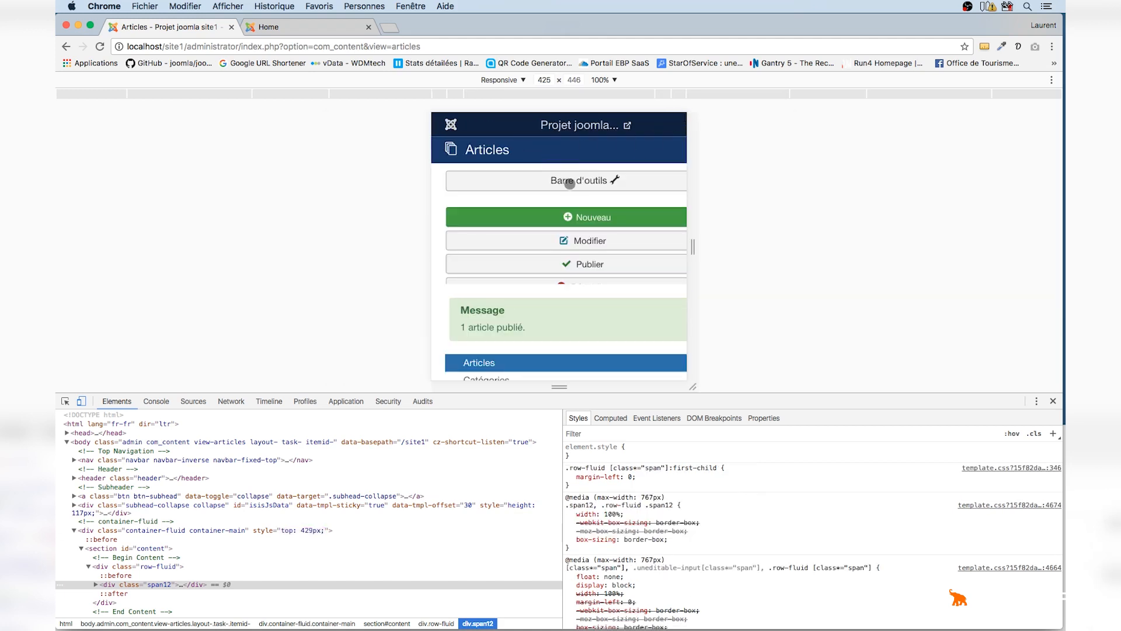
{"action": "left_click", "coordinate": [570, 182]}
{"action": "left_click", "coordinate": [572, 184]}
{"action": "left_click", "coordinate": [573, 183]}
{"action": "left_click", "coordinate": [572, 183]}
{"action": "left_click", "coordinate": [572, 183]}
{"action": "left_click", "coordinate": [573, 183]}
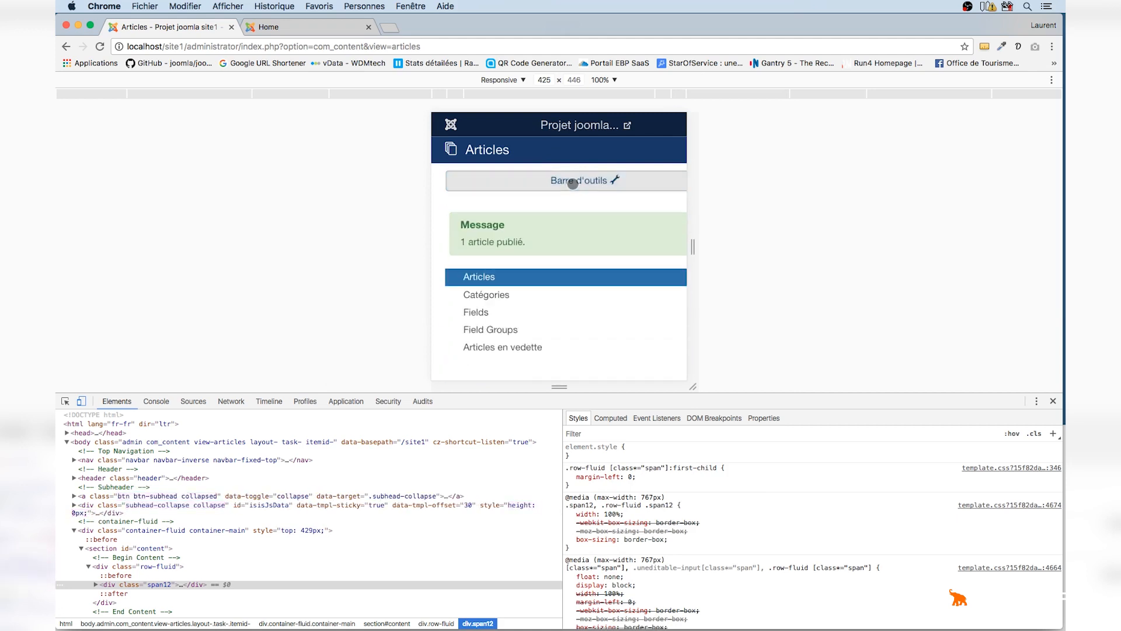
{"action": "left_click", "coordinate": [572, 183]}
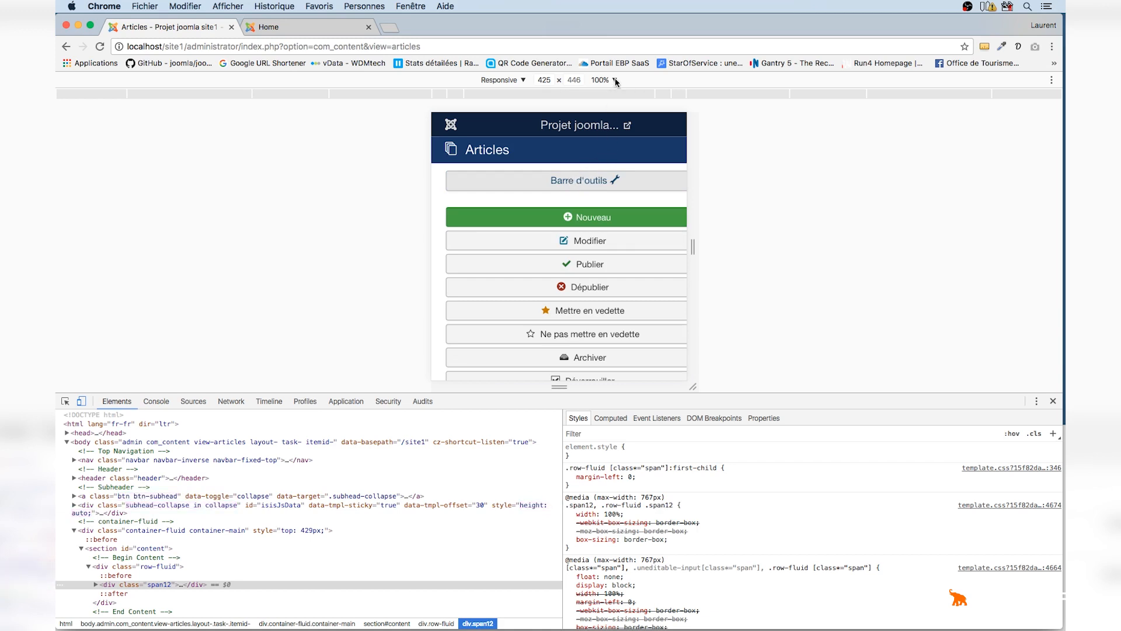
Emulate the iPhone 6 Plus again and rotate it to landscape and back to portrait
{"action": "left_click", "coordinate": [523, 81]}
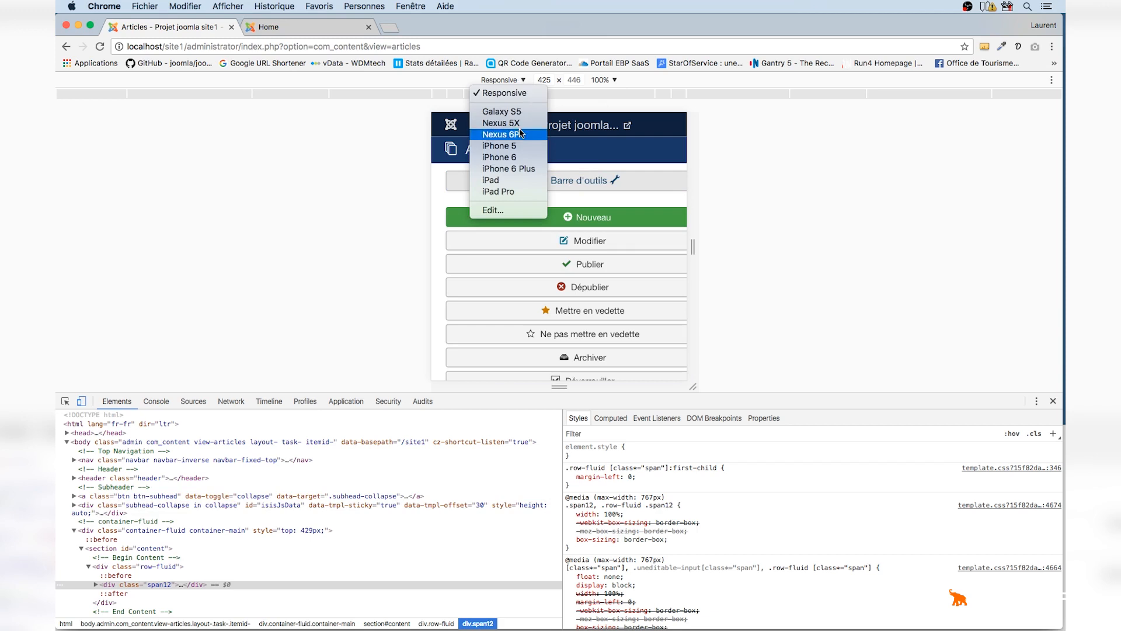
{"action": "left_click", "coordinate": [509, 168]}
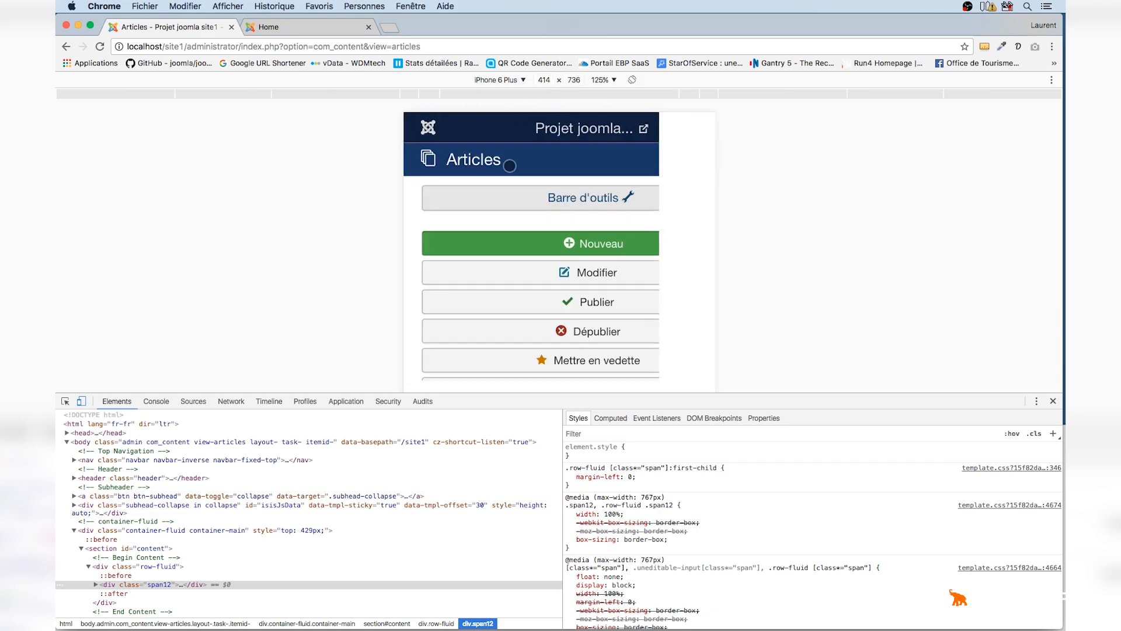
{"action": "left_click", "coordinate": [632, 80]}
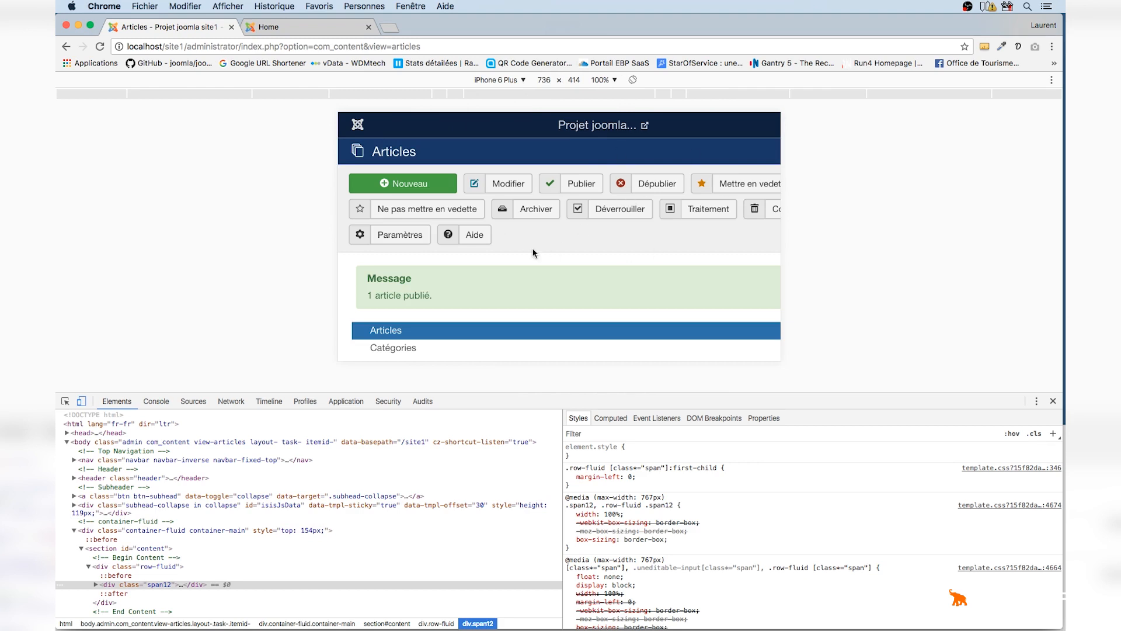
{"action": "left_click", "coordinate": [633, 80]}
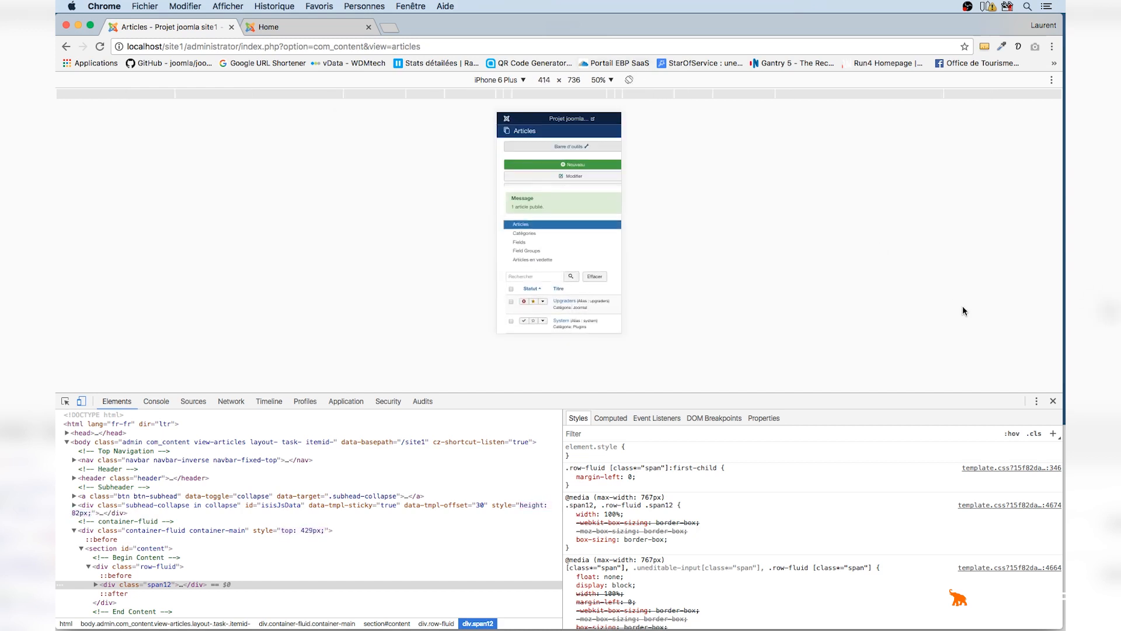
Turn off device emulation and close the developer tools
{"action": "left_click", "coordinate": [82, 402]}
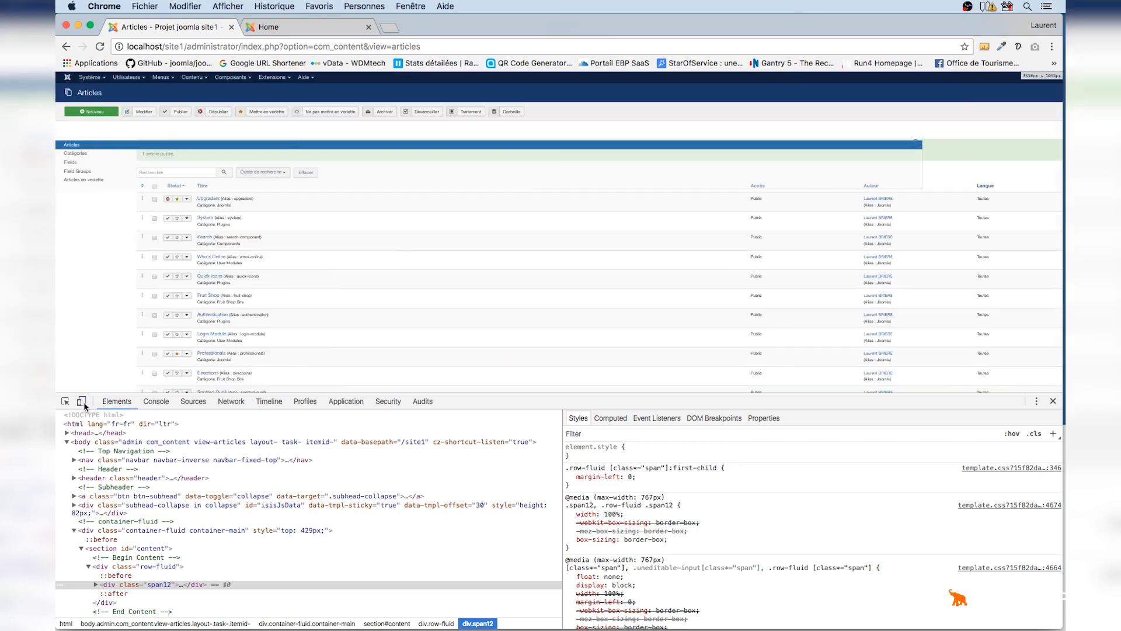
{"action": "left_click", "coordinate": [1054, 402]}
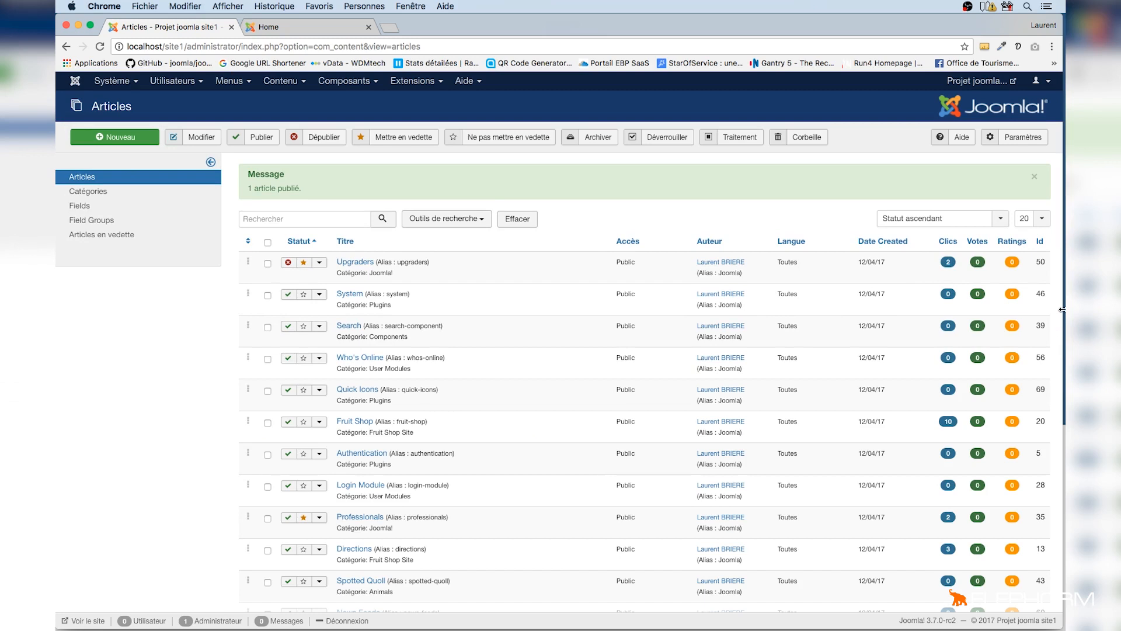
{"action": "mouse_move", "coordinate": [1062, 310]}
{"action": "left_mouse_down"}
{"action": "mouse_move", "coordinate": [920, 301]}
{"action": "mouse_move", "coordinate": [1062, 296]}
{"action": "left_mouse_up"}
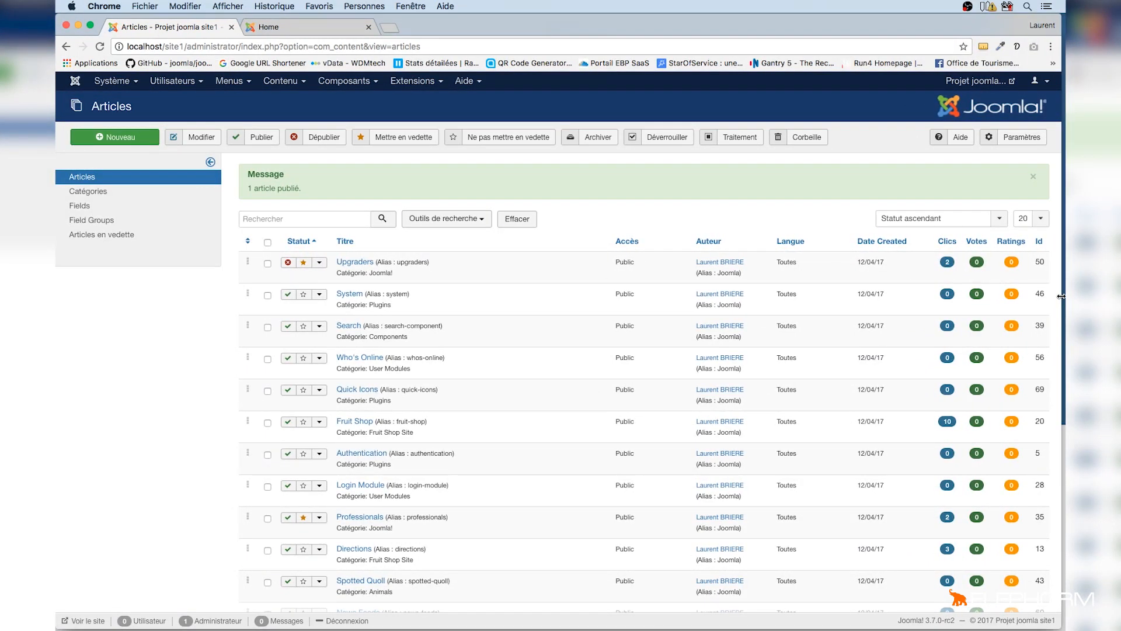